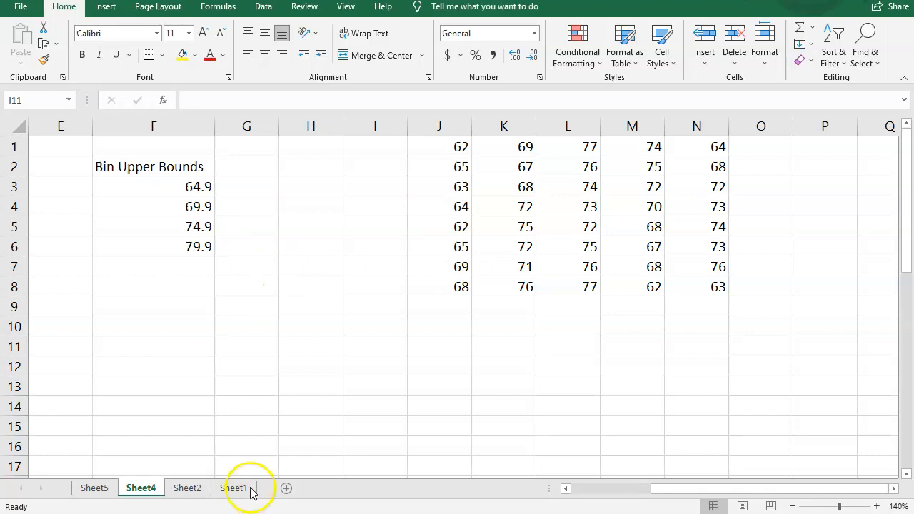
Step: Scroll across Sheet4 to review the data columns and the Bin Upper Bounds list, starting at cell A1
drag(664, 492, 338, 477)
drag(680, 492, 389, 475)
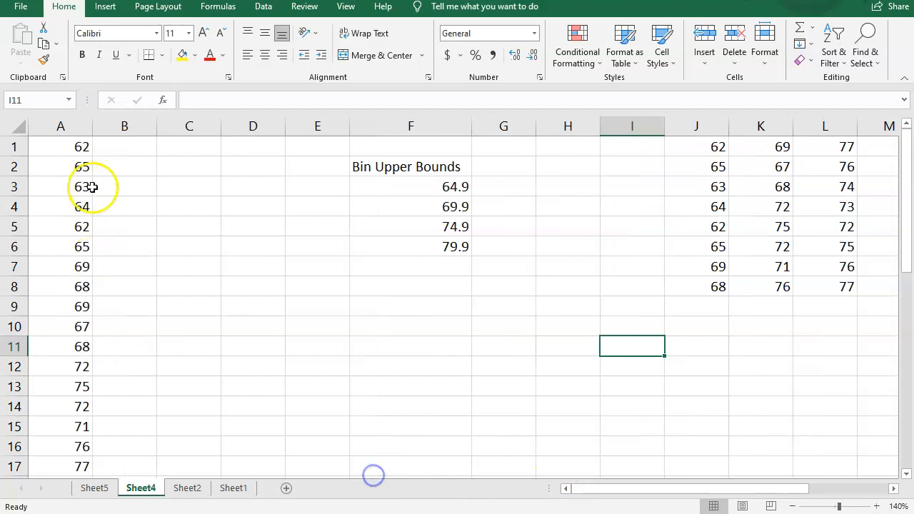
click(61, 147)
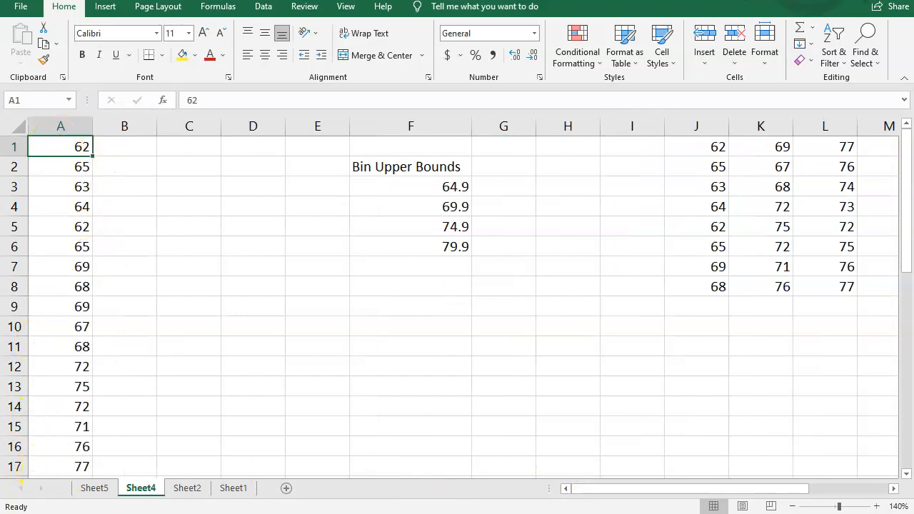
drag(681, 490, 857, 488)
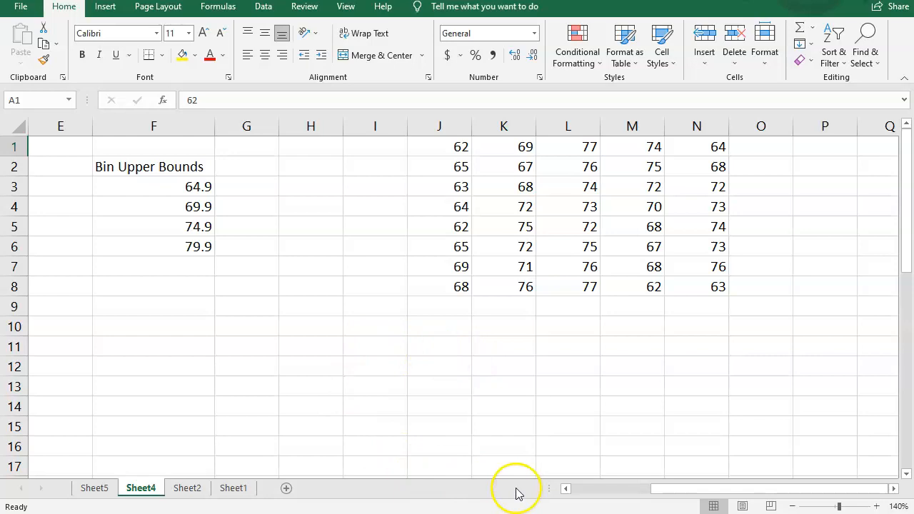
drag(675, 492, 502, 503)
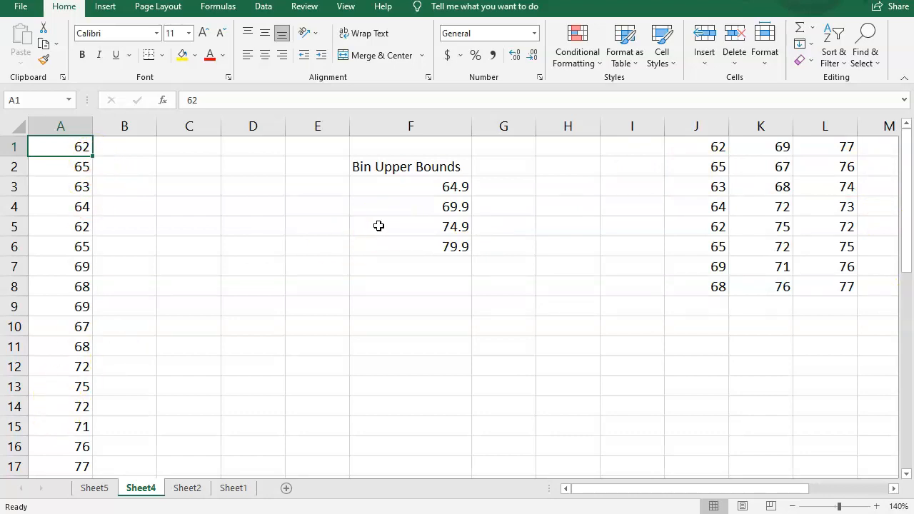
Step: Step down column A cell by cell to read through each data value from A2 to A33
key(Down)
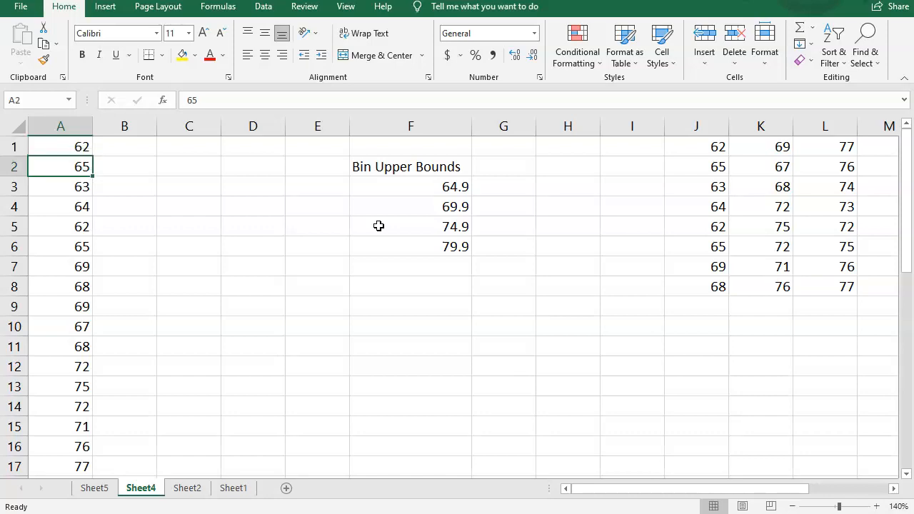
key(Down)
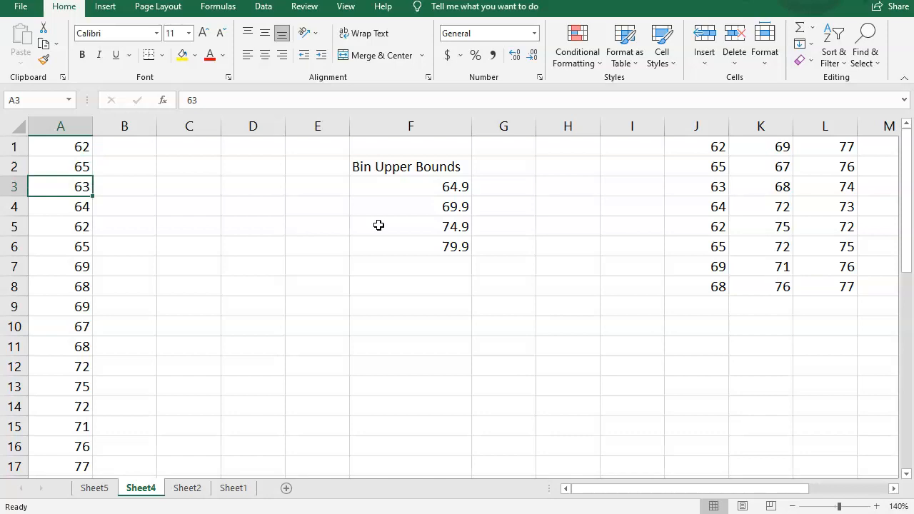
key(Down)
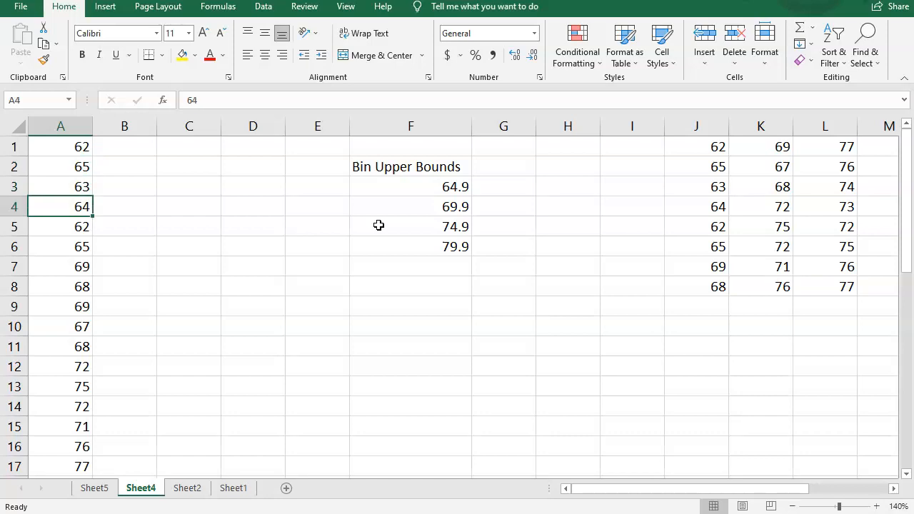
key(Down)
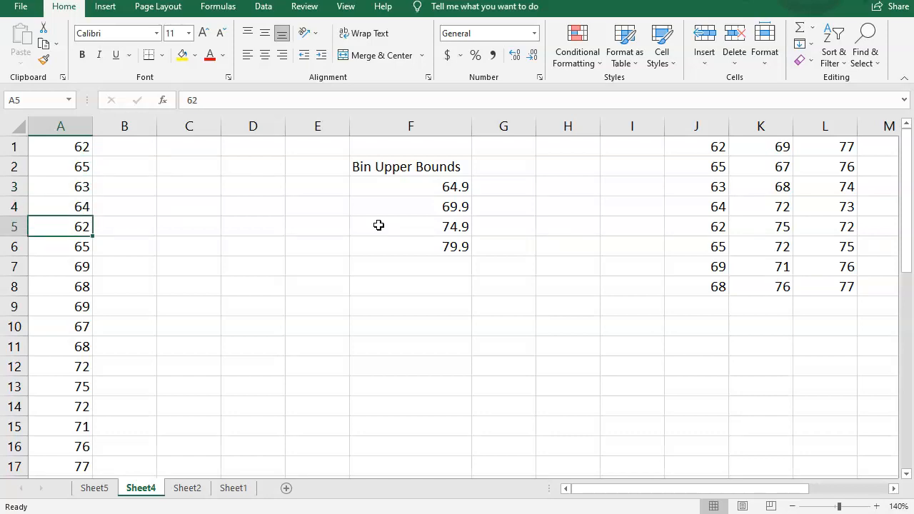
key(Down)
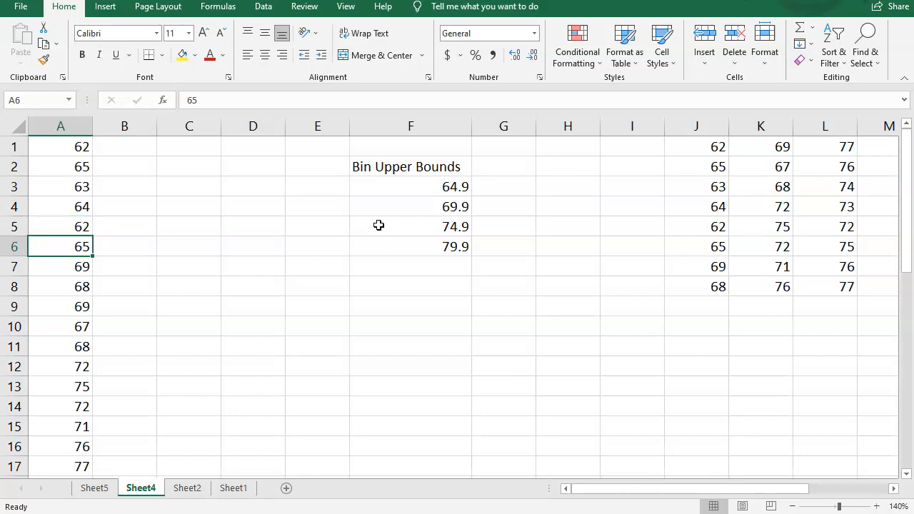
key(Down)
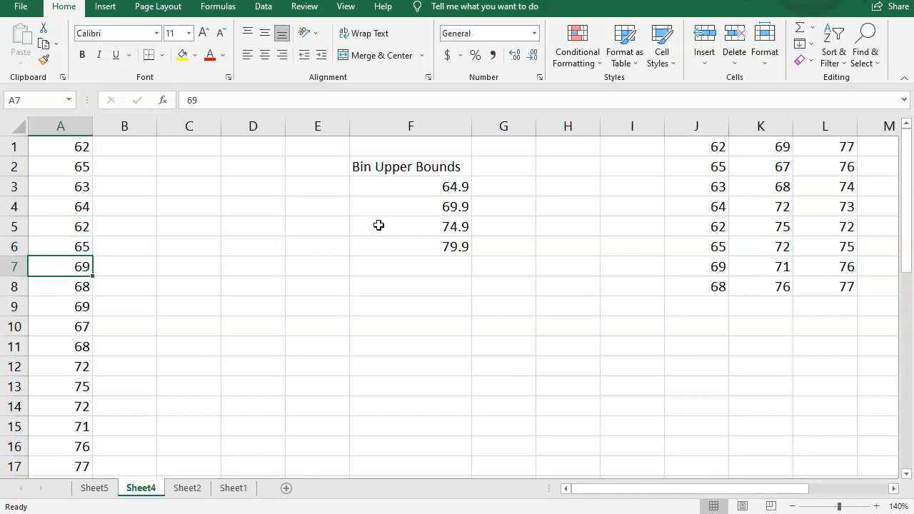
key(Down)
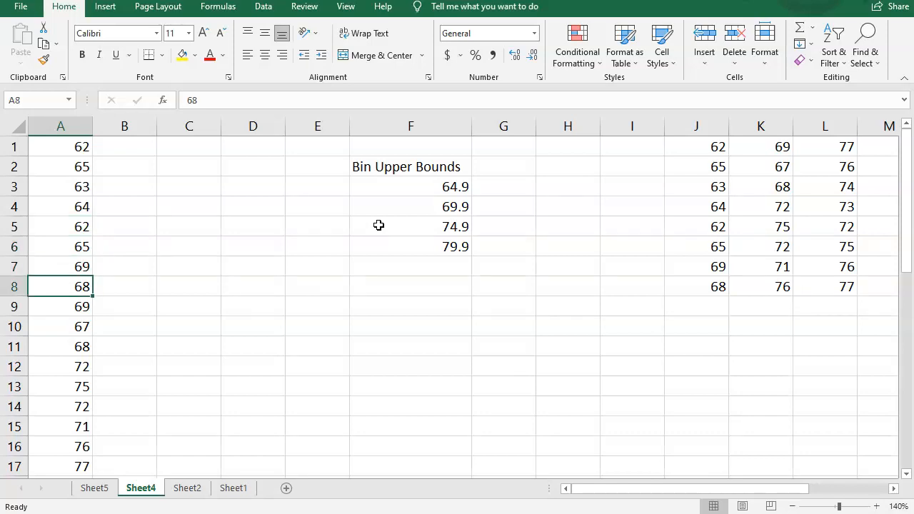
key(Down)
key(Down)
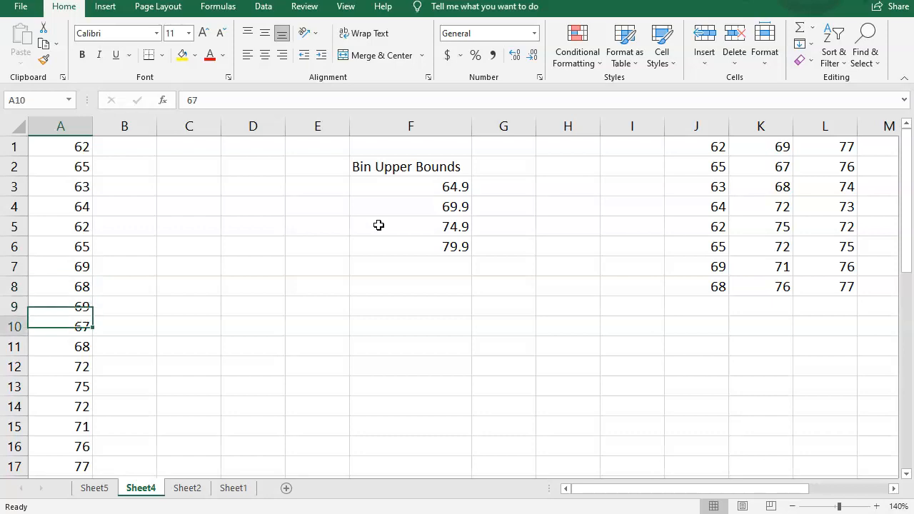
key(Down)
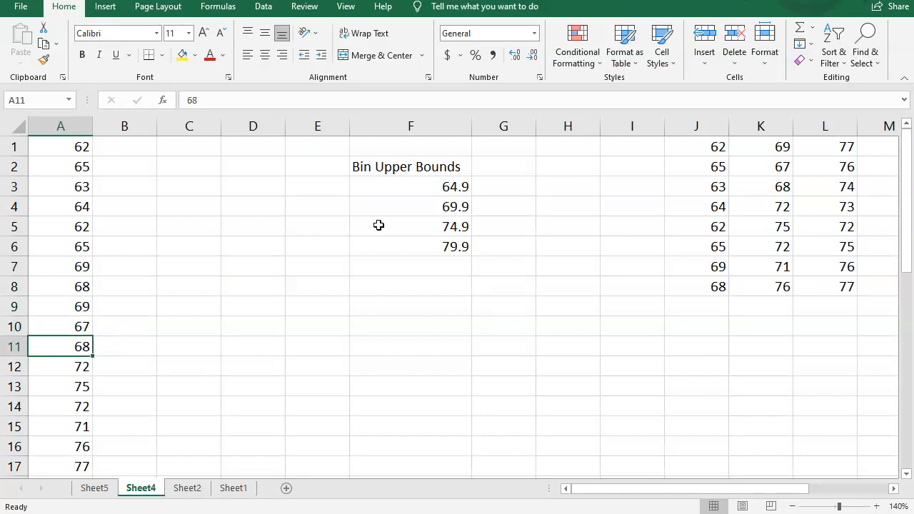
key(Down)
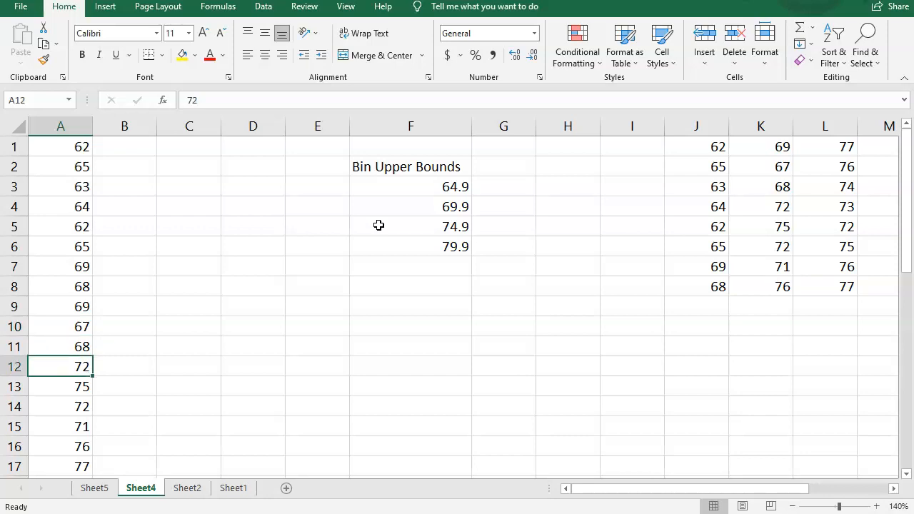
key(Down)
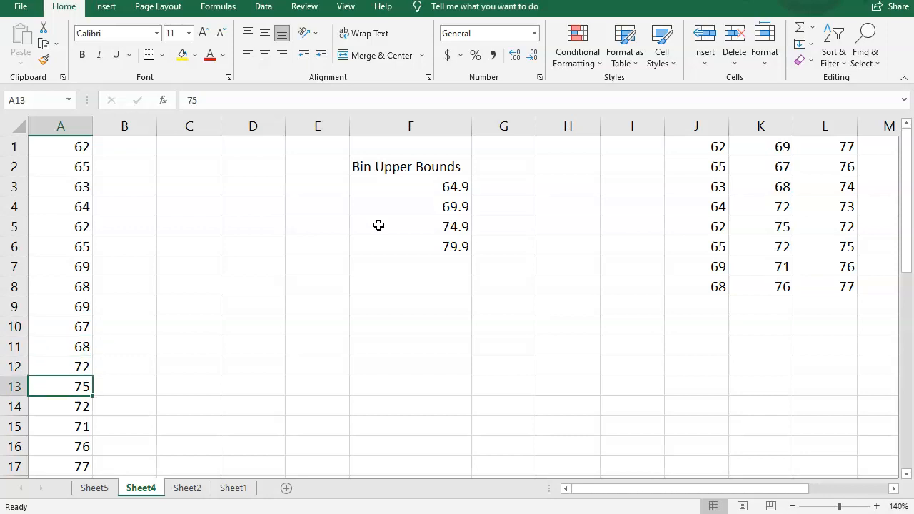
key(Down)
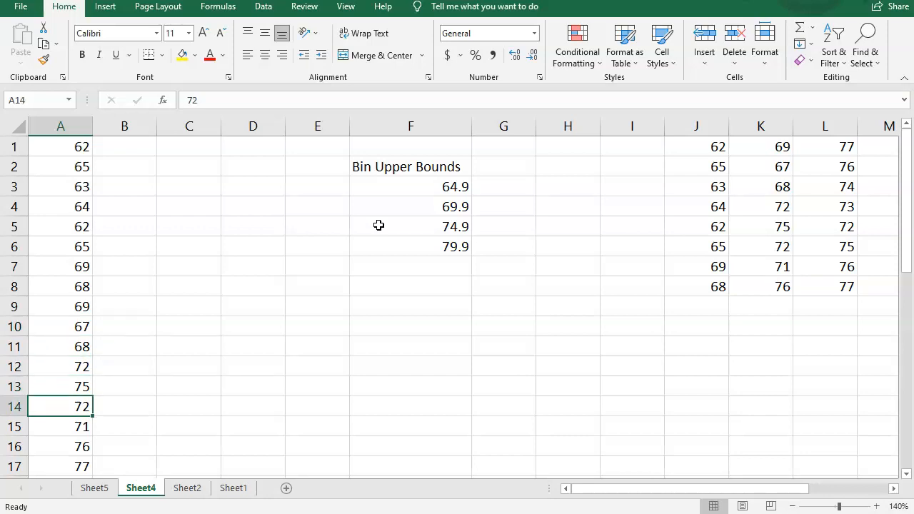
key(Down)
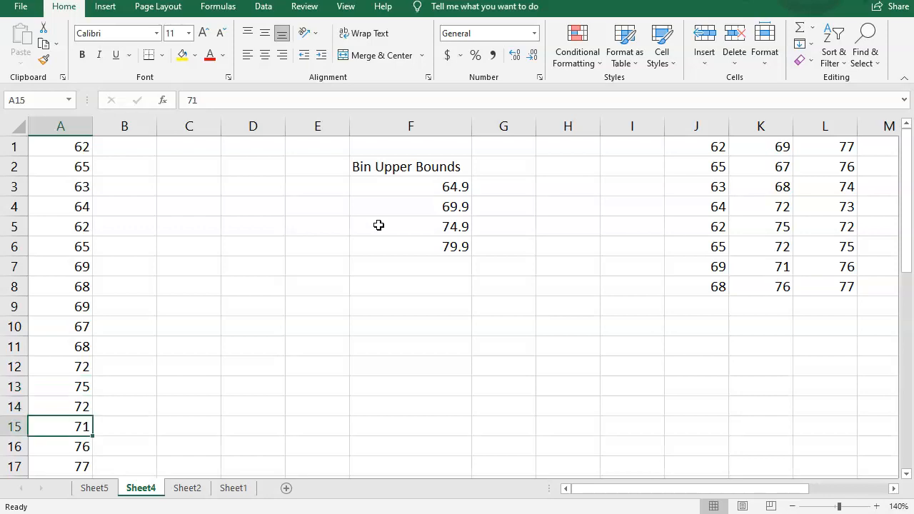
key(Down)
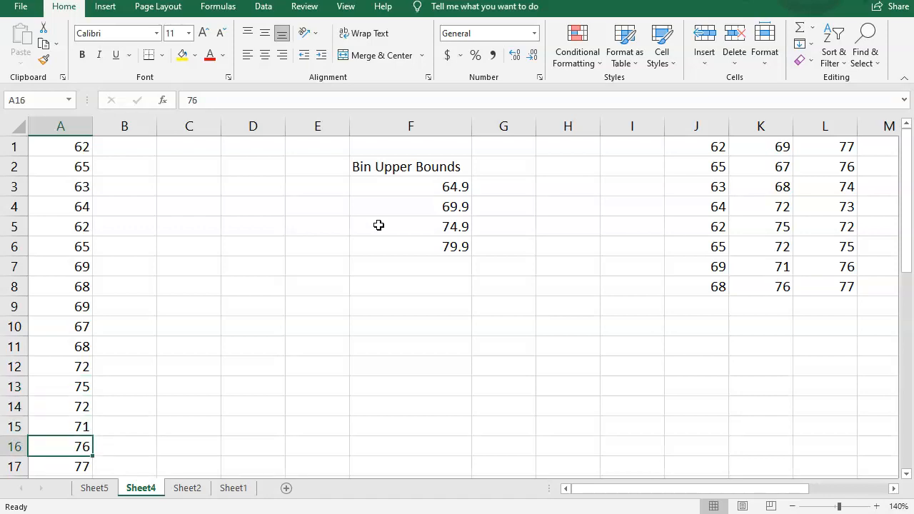
key(Down)
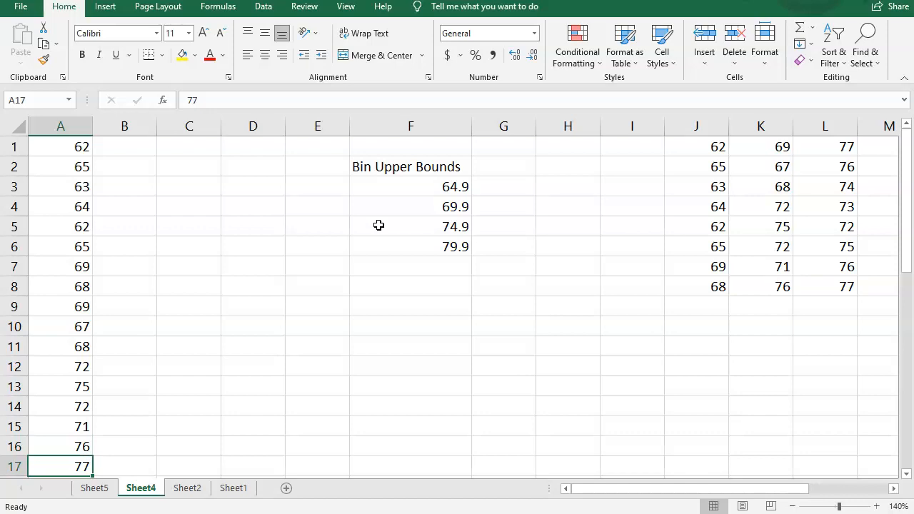
key(Down)
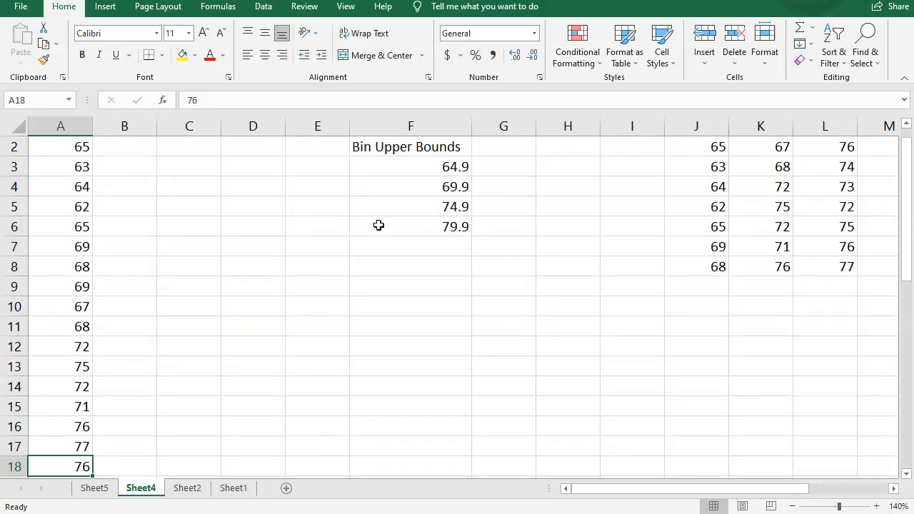
key(Down)
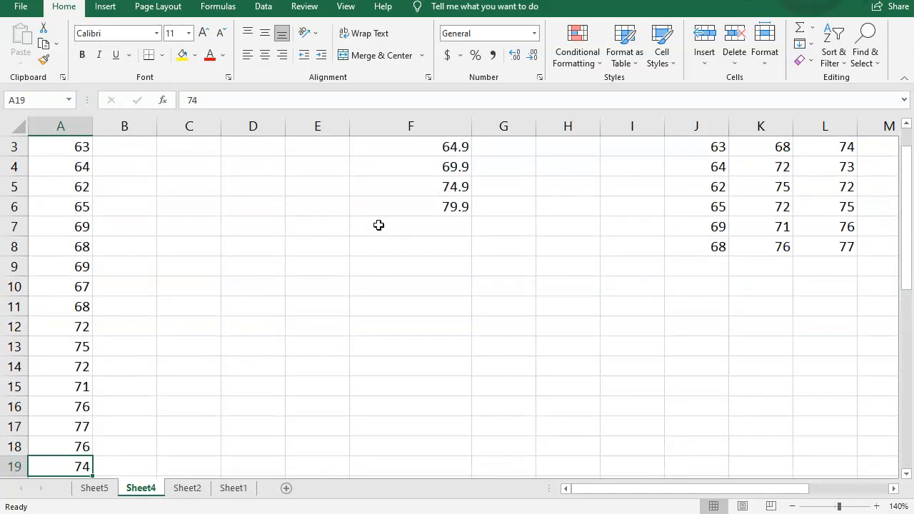
key(Down)
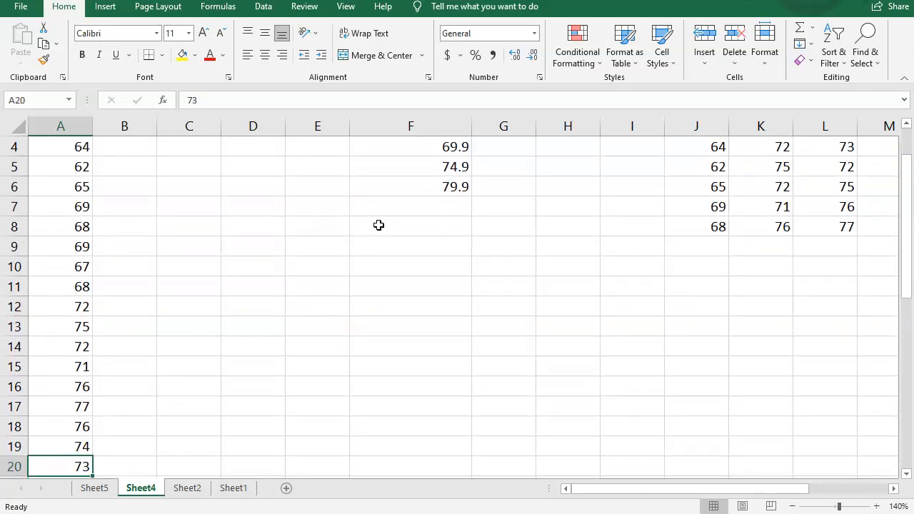
key(Down)
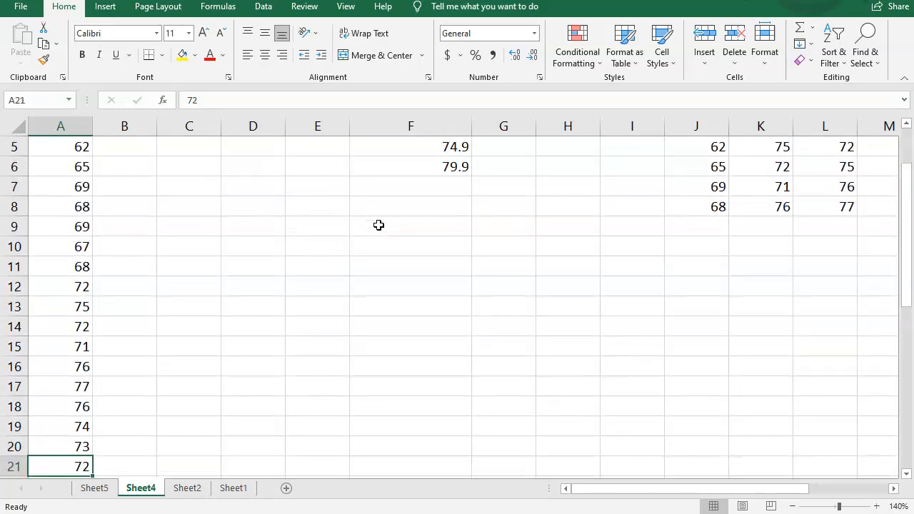
key(Down)
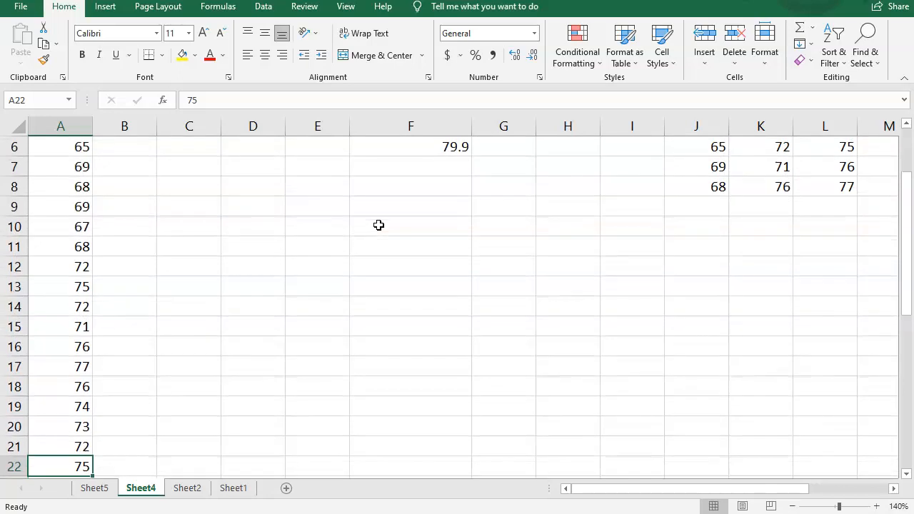
key(Down)
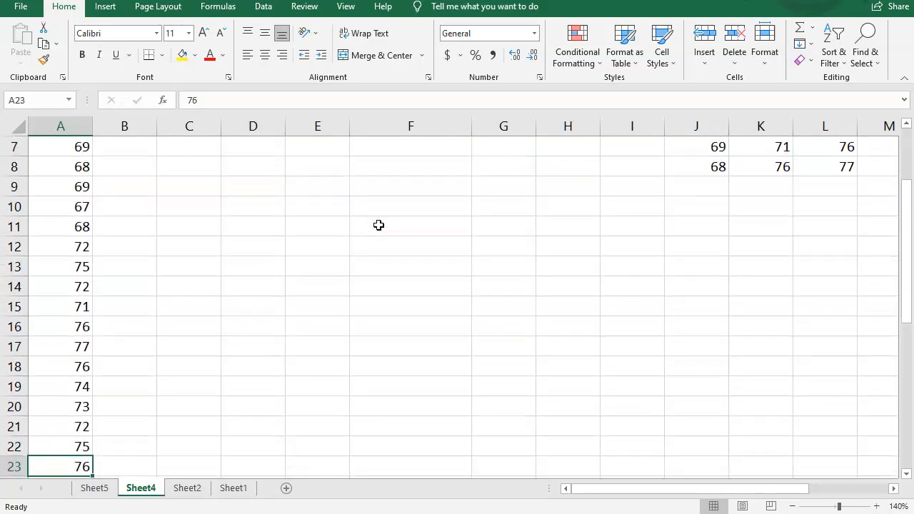
key(Down)
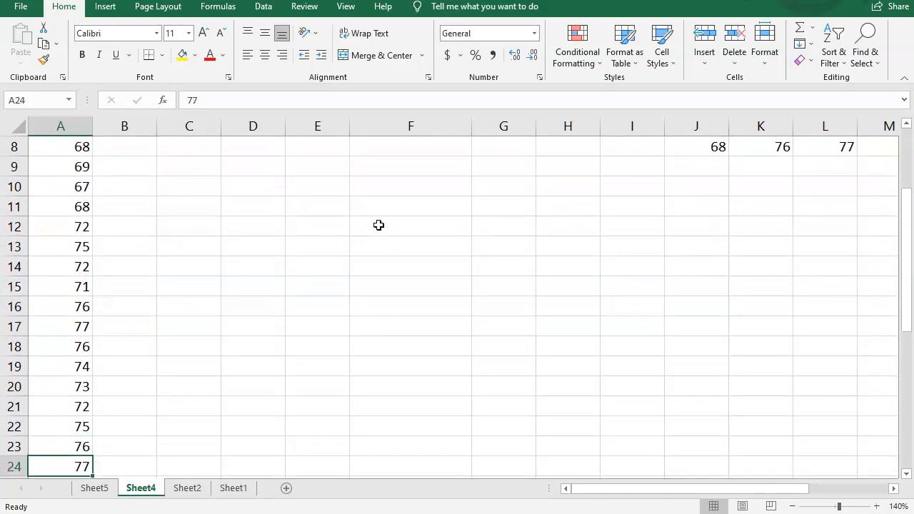
key(Down)
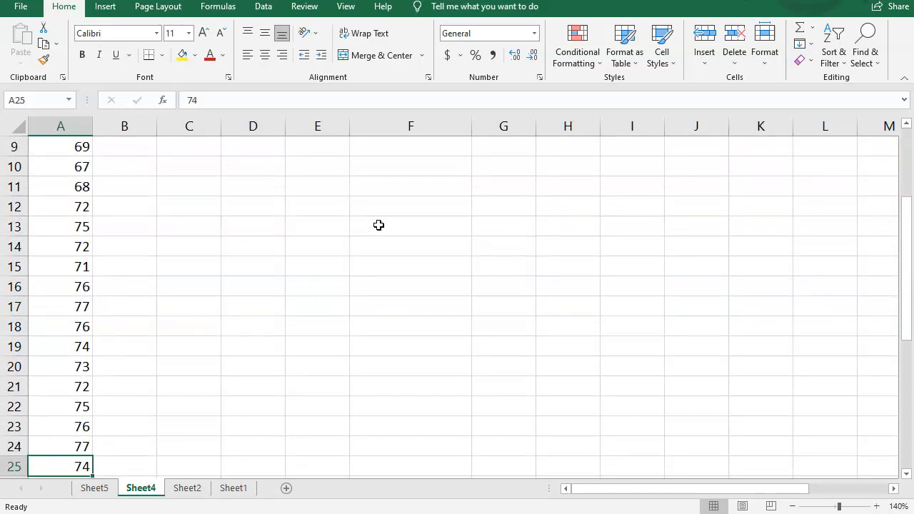
key(Down)
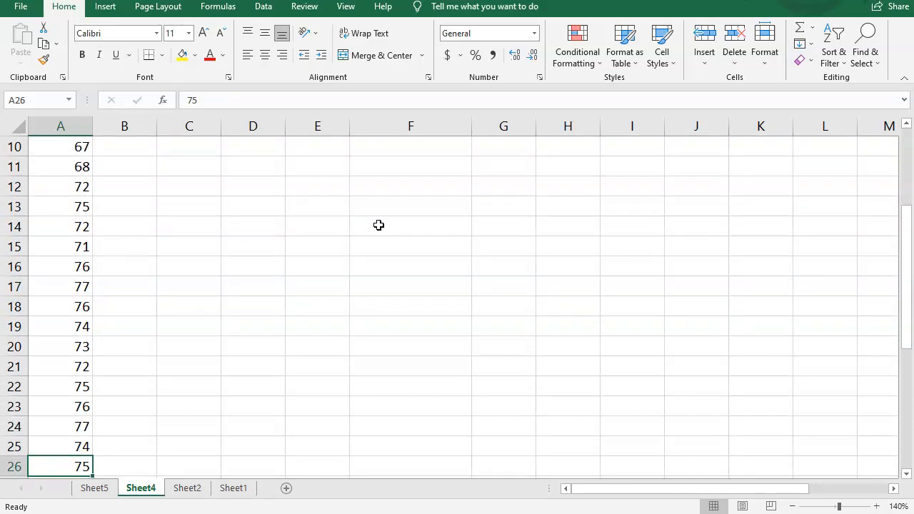
key(Down)
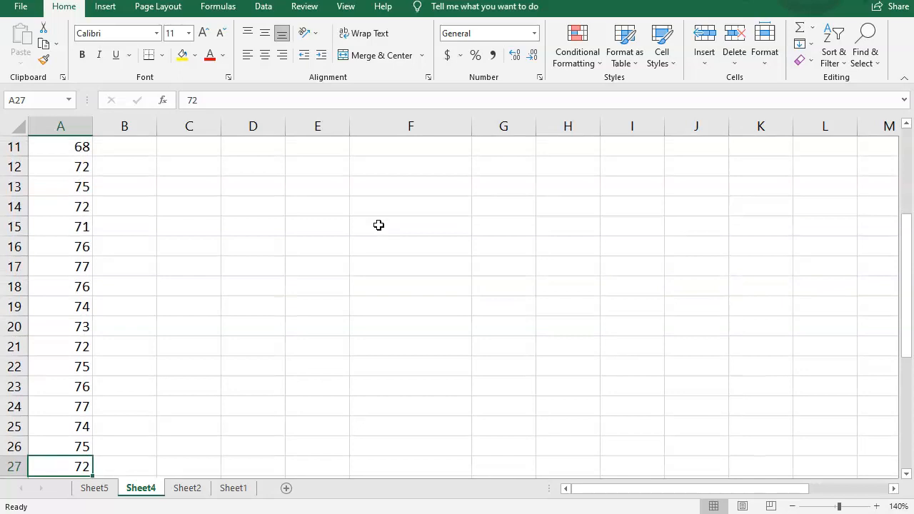
key(Down)
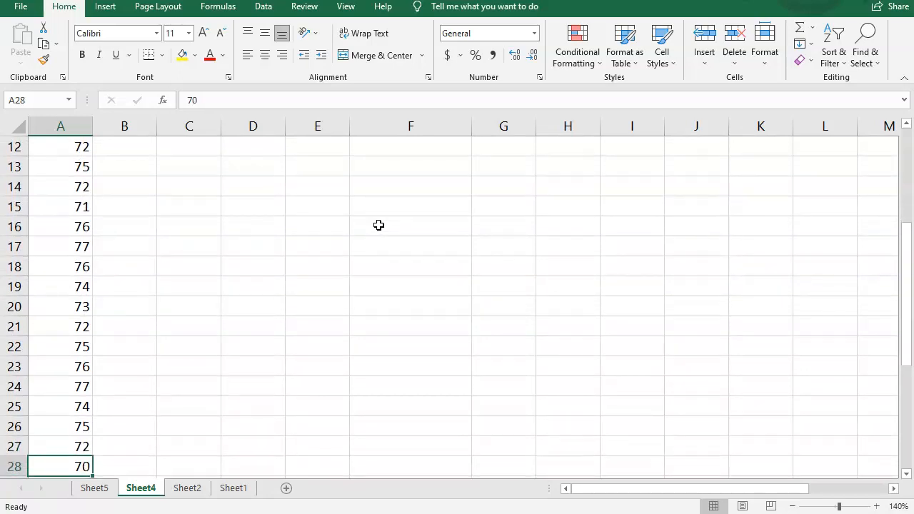
key(Down)
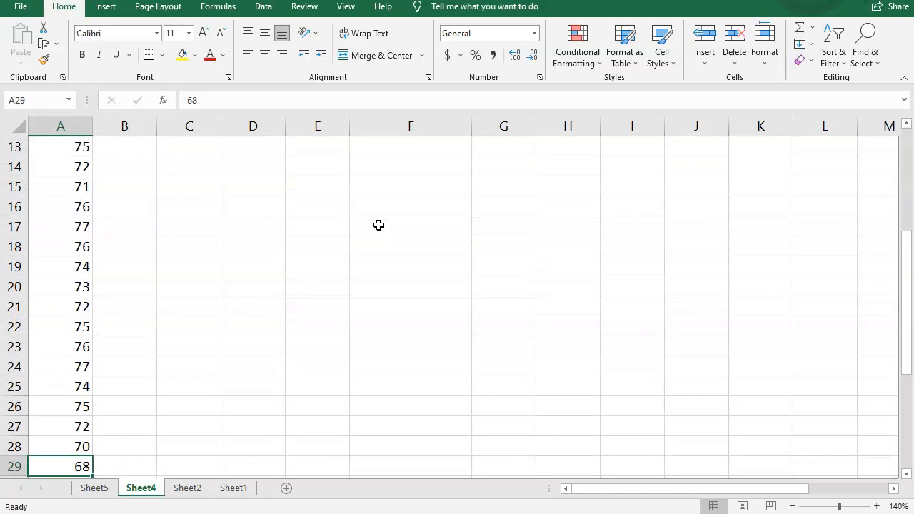
key(Down)
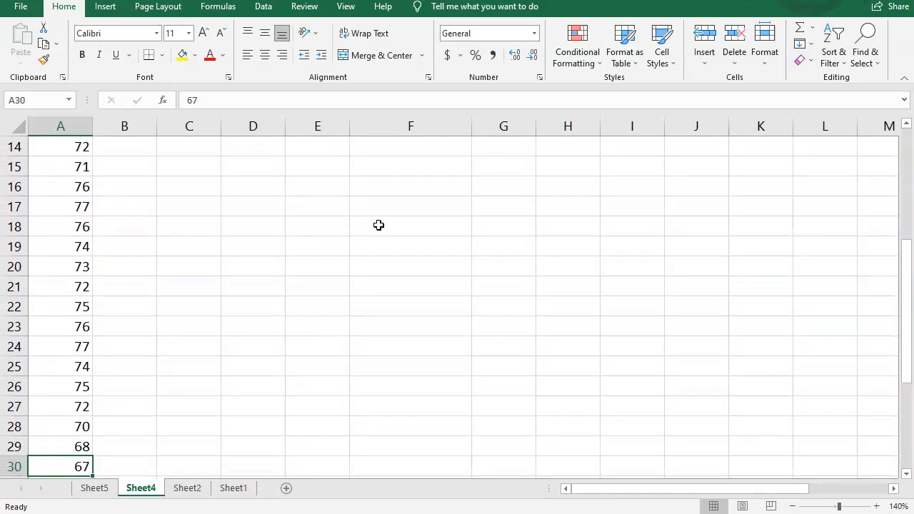
key(Down)
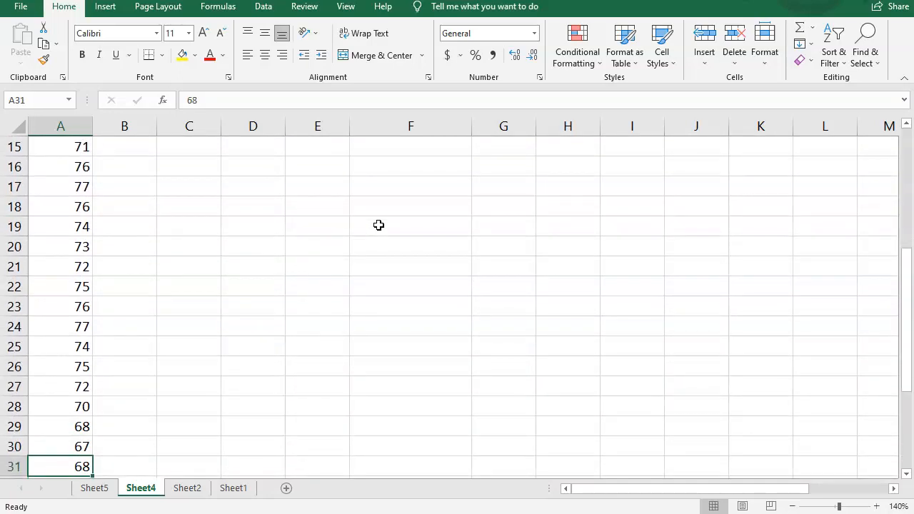
key(Down)
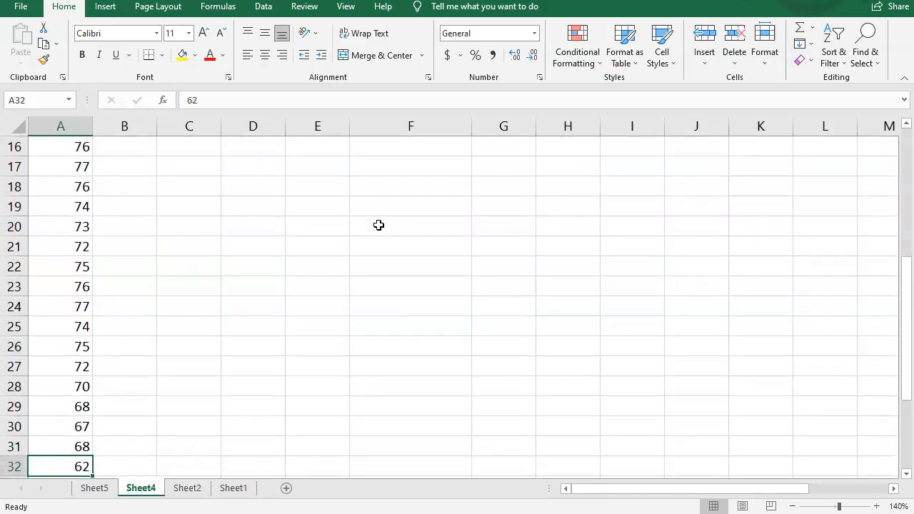
key(Down)
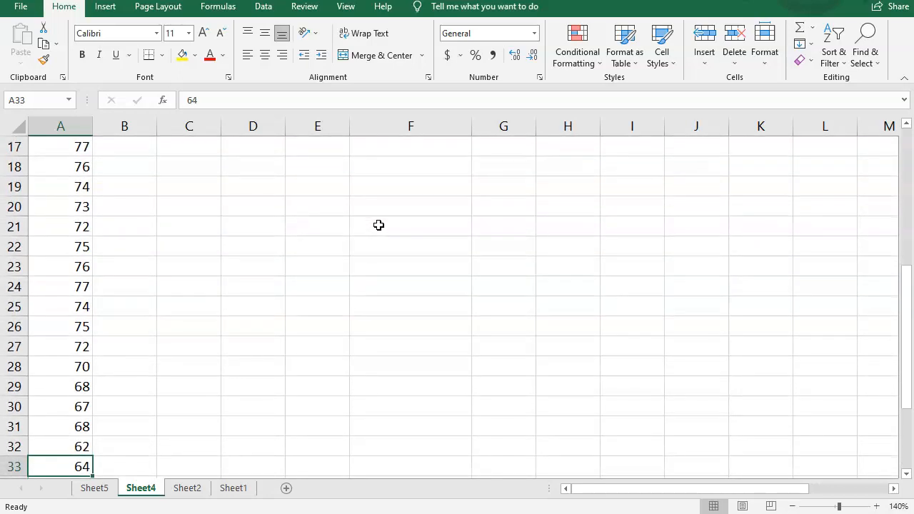
Step: Continue stepping down column A to read the remaining data values through row 40
key(Down)
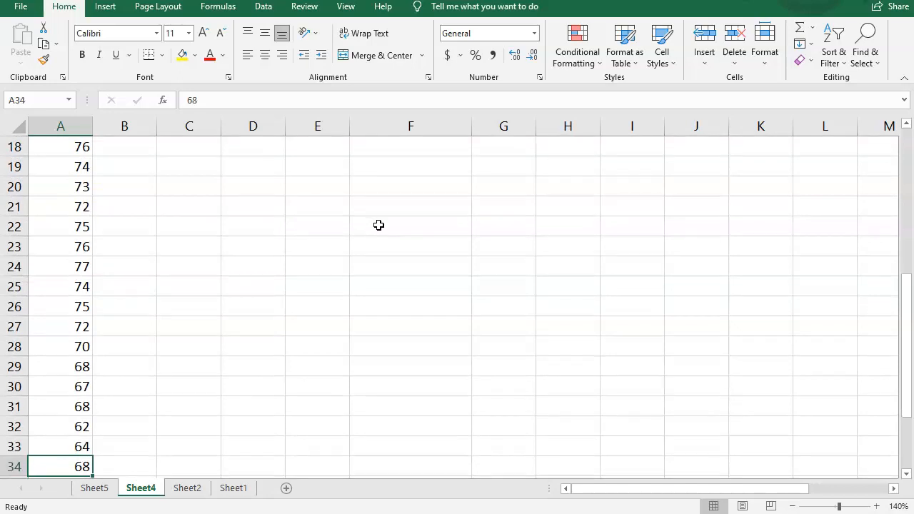
key(Down)
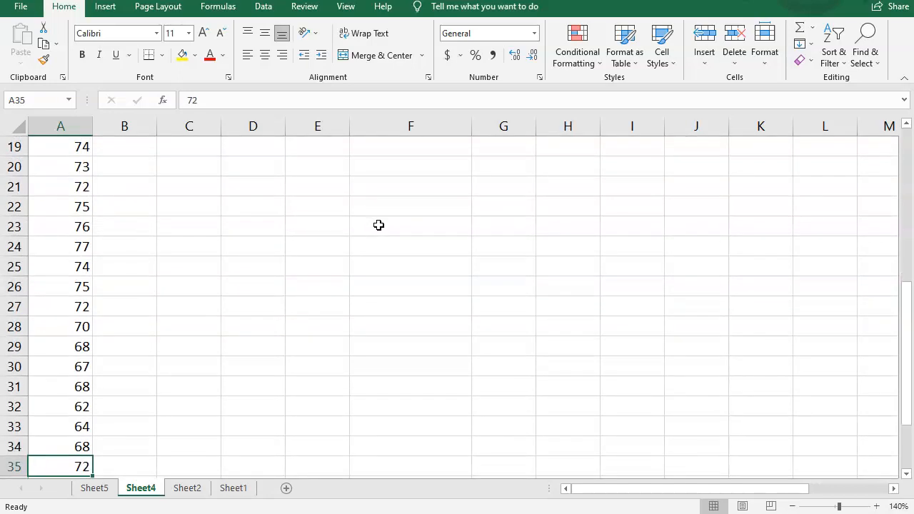
key(Down)
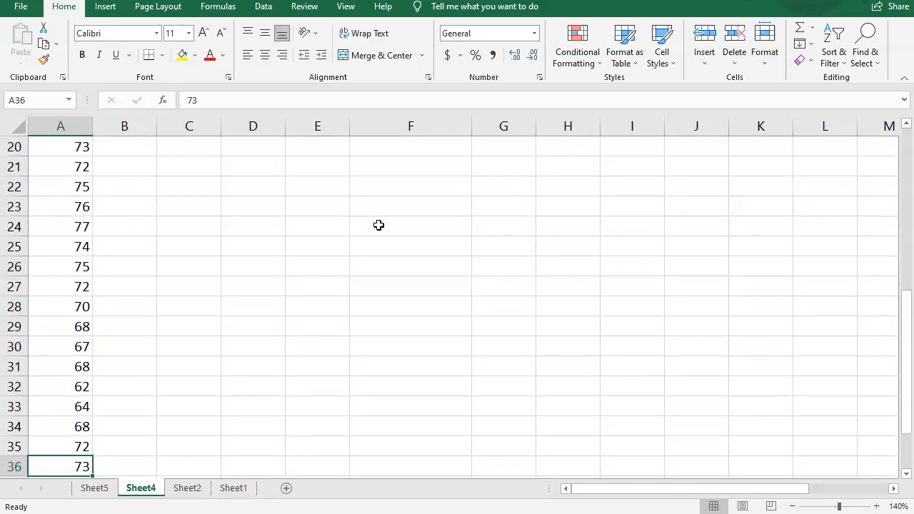
key(Down)
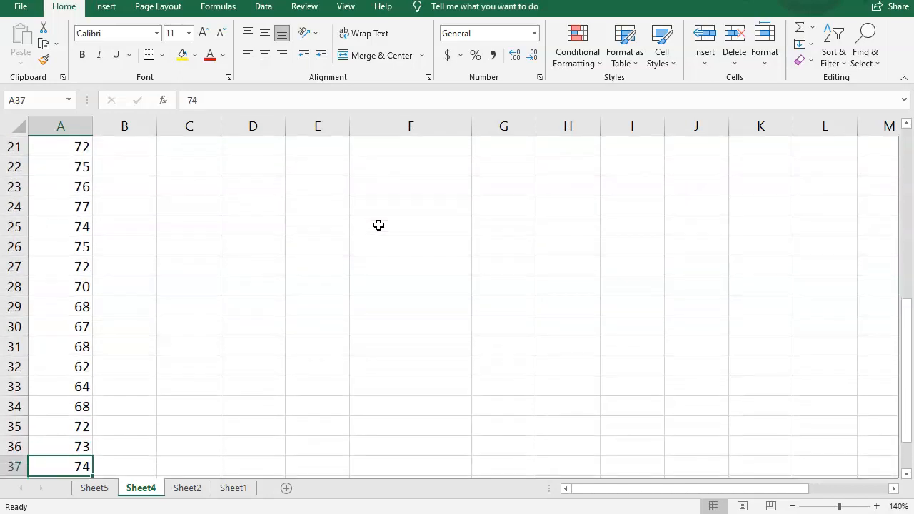
key(Down)
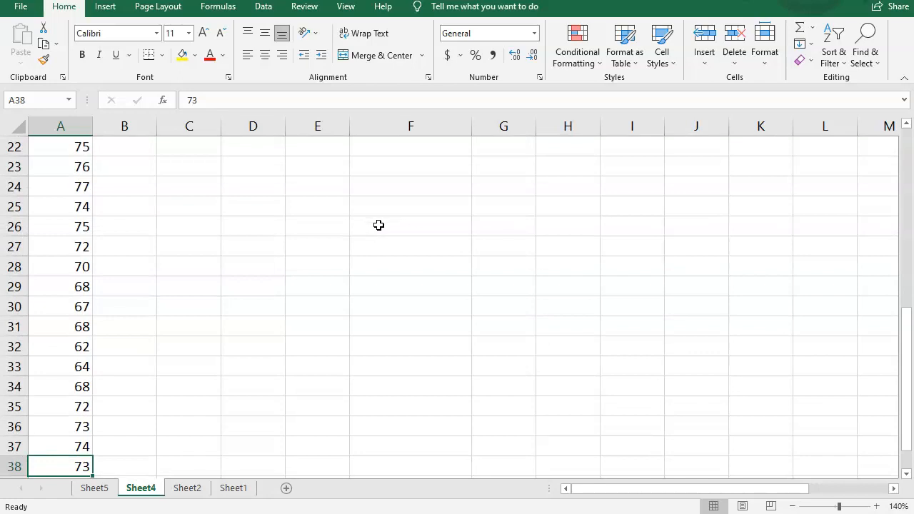
key(Down)
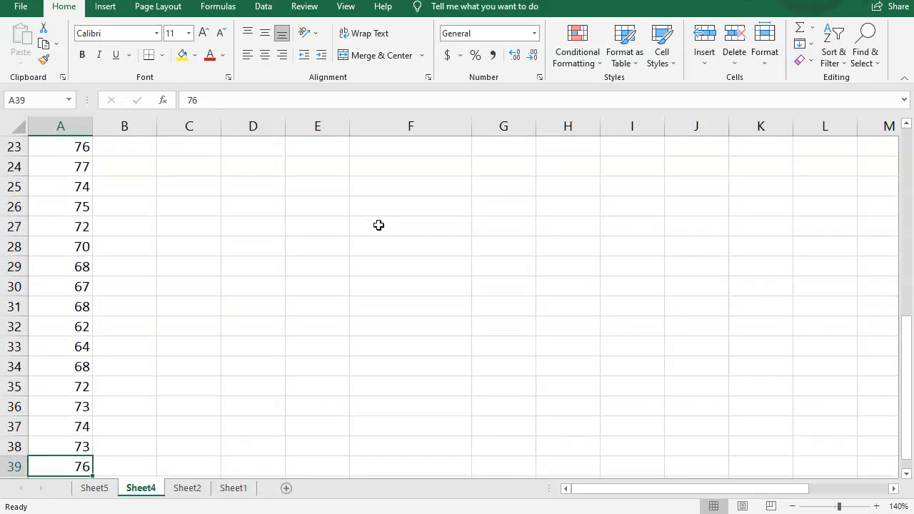
key(Down)
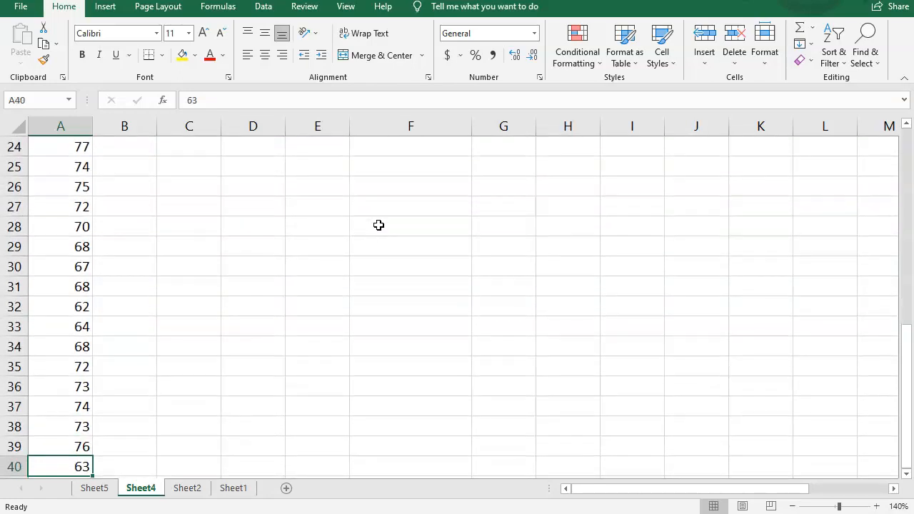
key(Down)
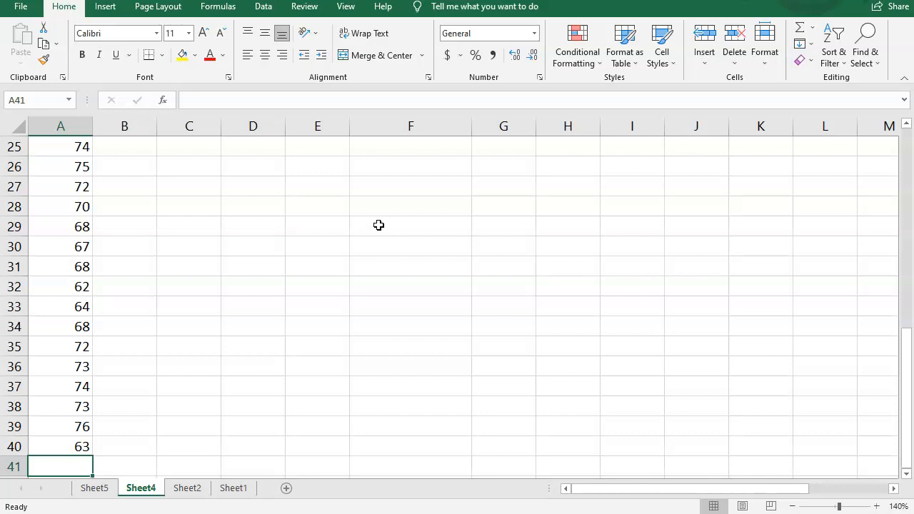
Step: Enable the Analysis ToolPak and Analysis ToolPak - VBA add-ins through Excel Options
click(21, 9)
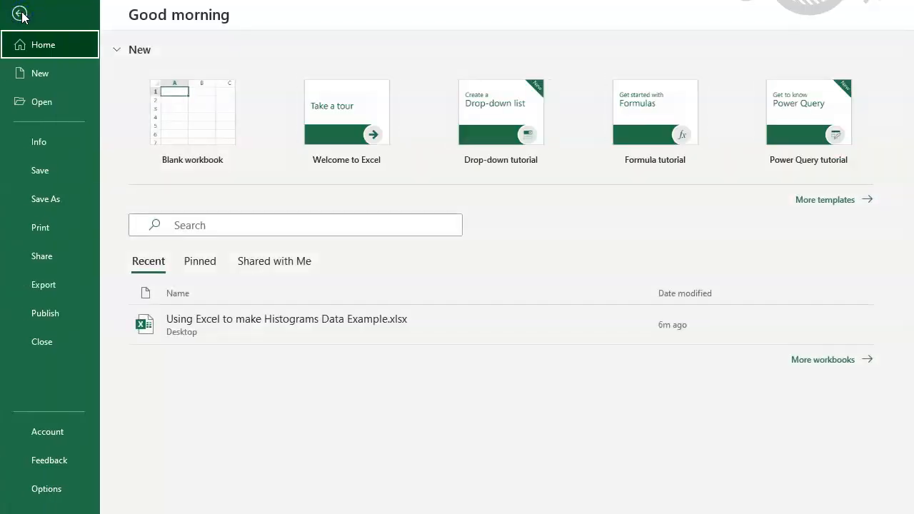
click(53, 493)
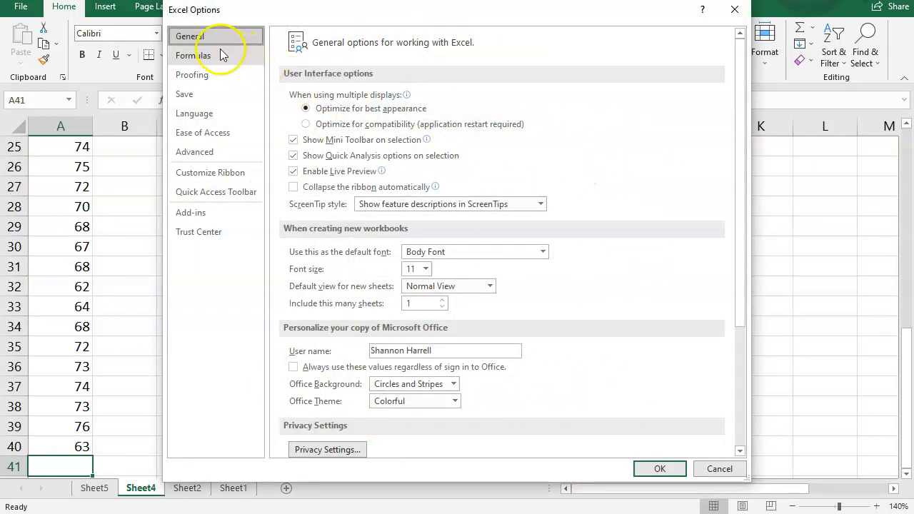
click(200, 217)
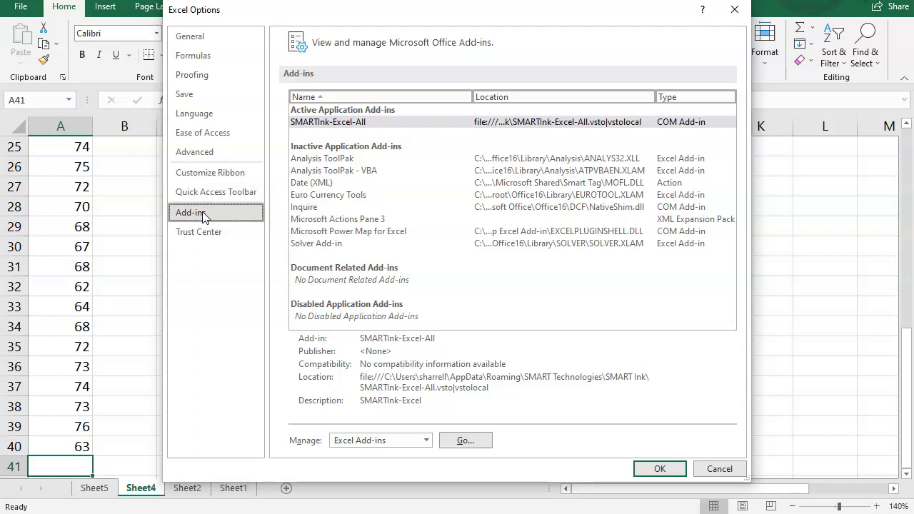
click(426, 442)
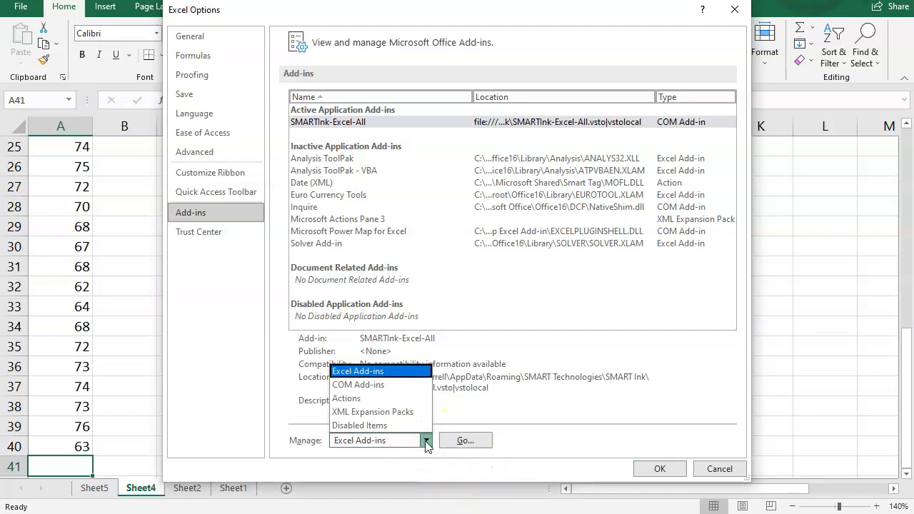
click(426, 442)
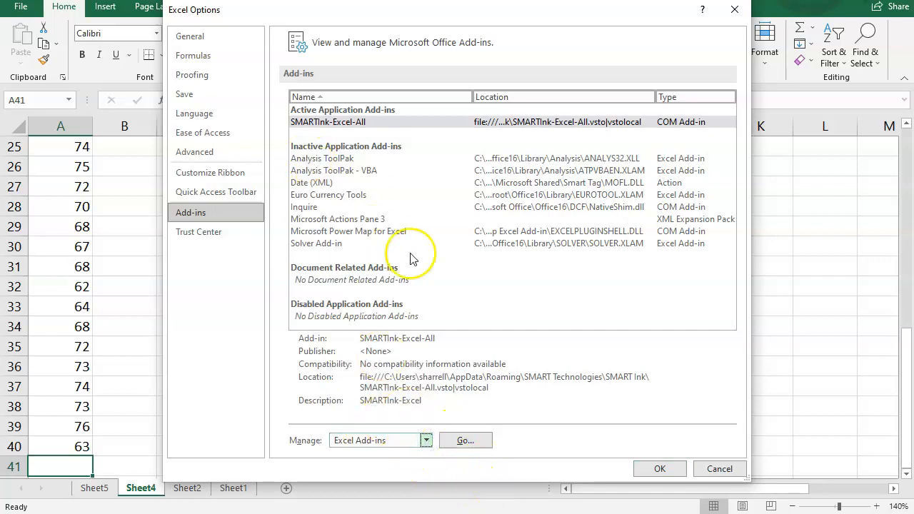
click(330, 160)
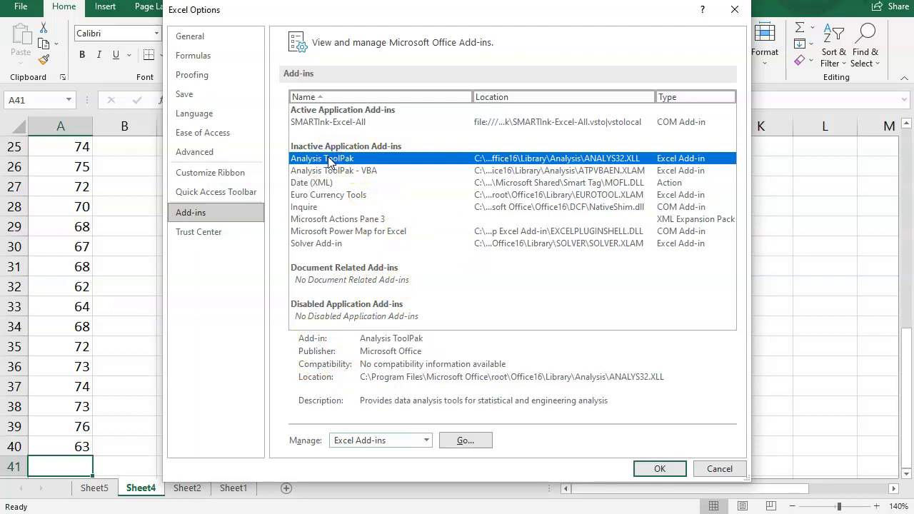
click(465, 440)
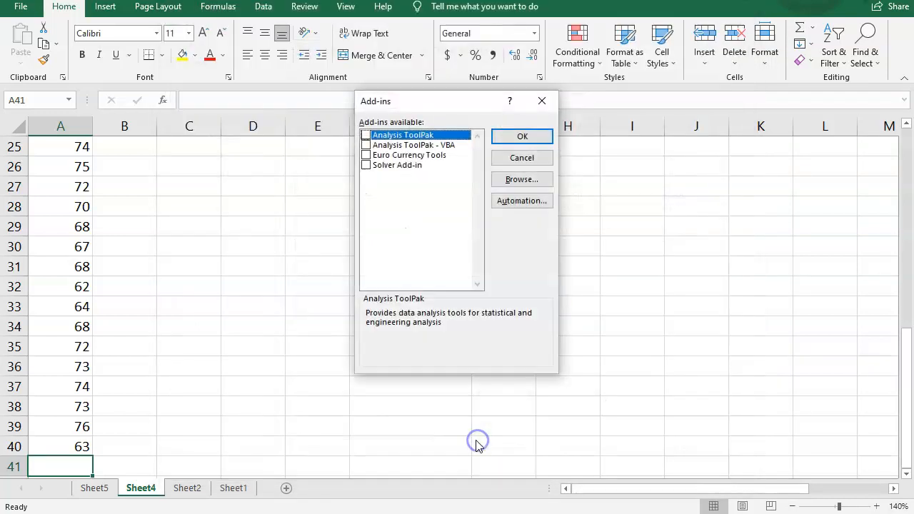
click(366, 135)
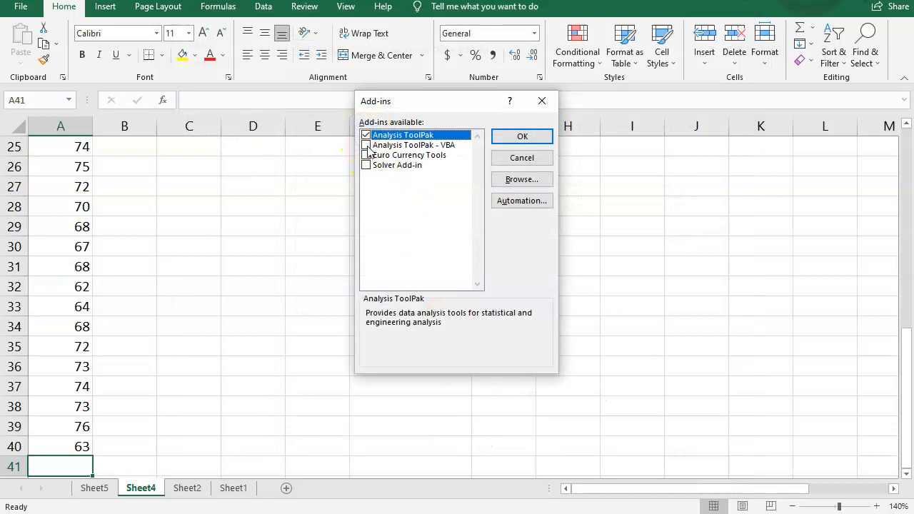
click(367, 146)
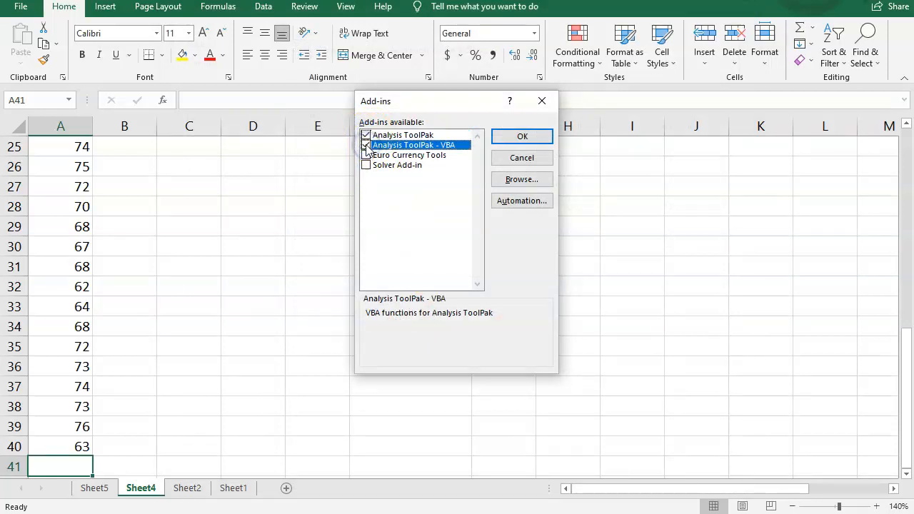
click(517, 137)
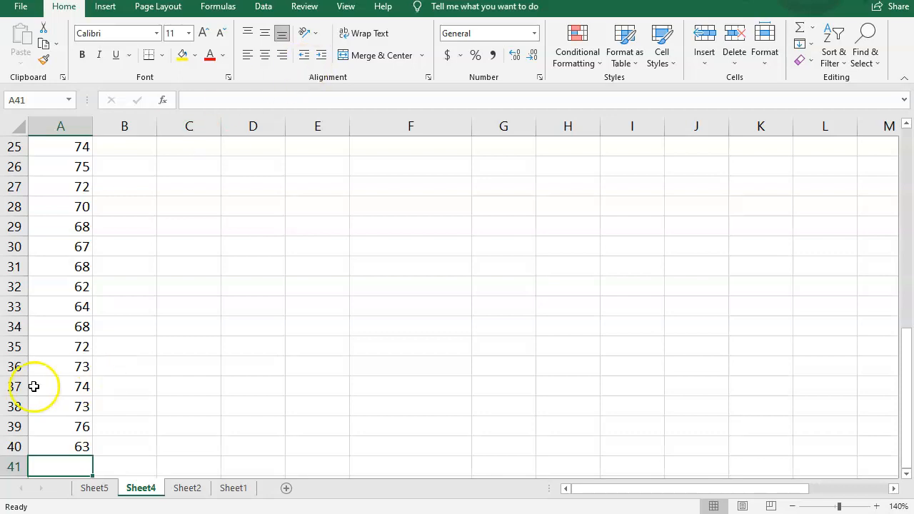
Step: Copy the data values in A1:A40 on Sheet4
scroll(86, 351, up, 1)
scroll(87, 352, up, 7)
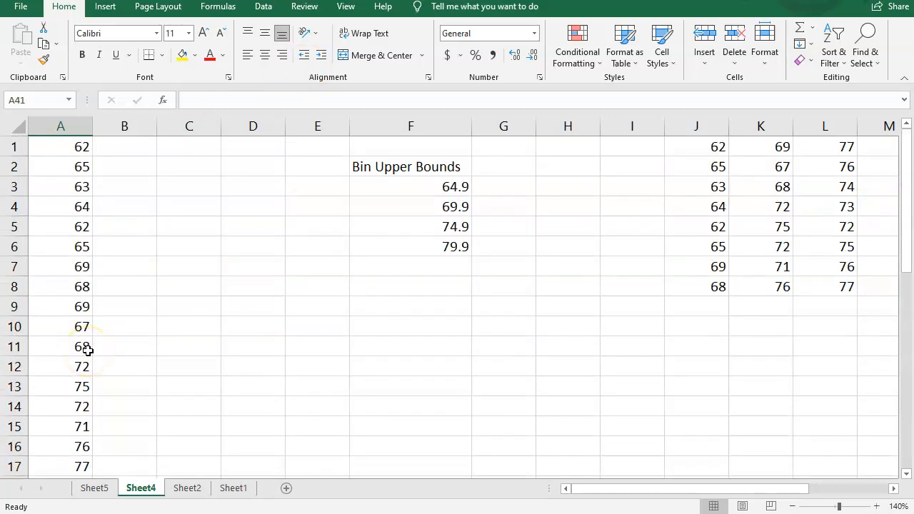
drag(61, 143, 68, 386)
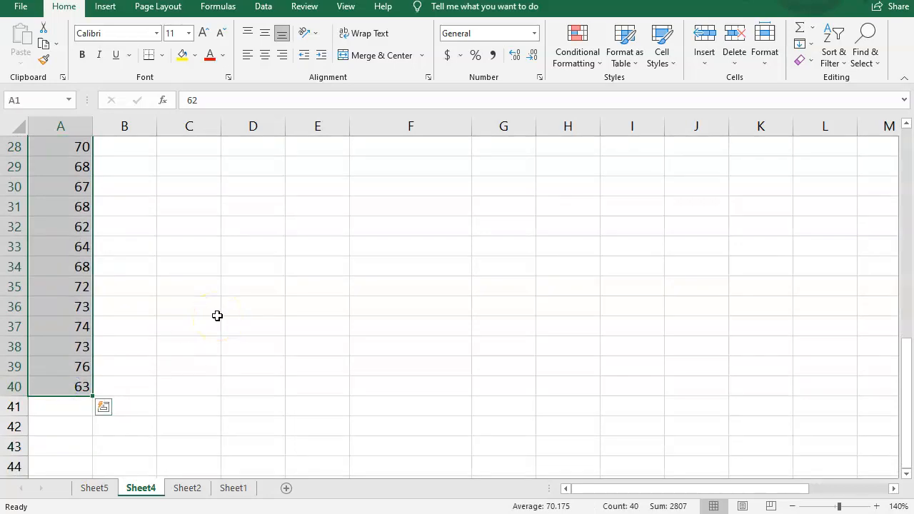
key(ctrl+c)
Step: Add a new sheet and paste the copied data into its column A
scroll(247, 229, up, 9)
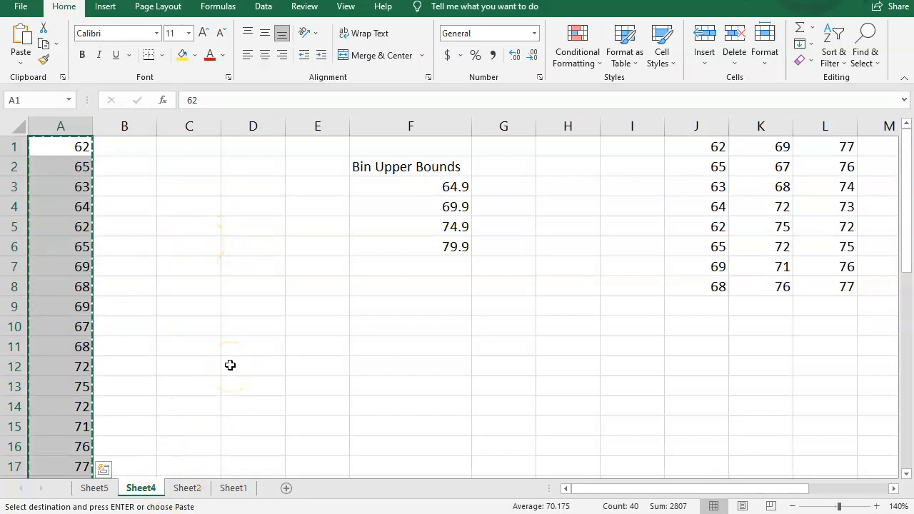
click(286, 489)
drag(50, 141, 33, 459)
key(ctrl+v)
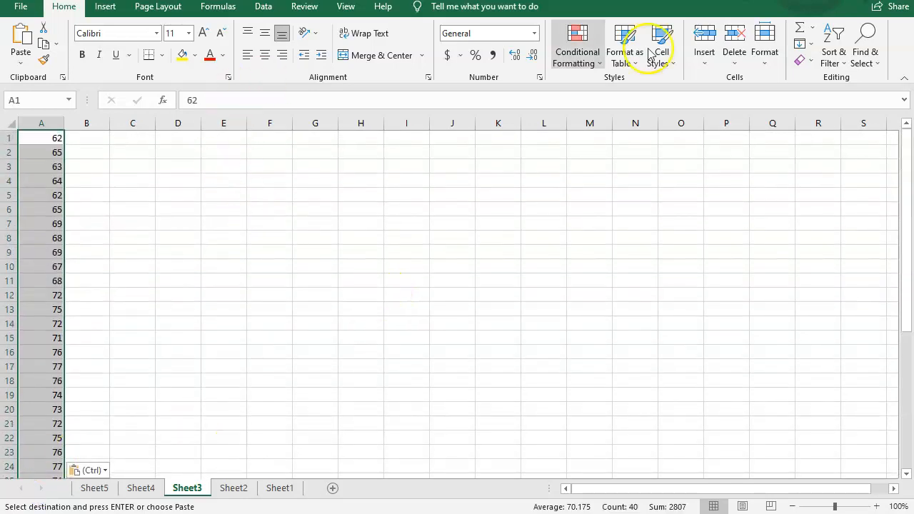
Step: Sort the pasted data in column A from smallest to largest
click(840, 52)
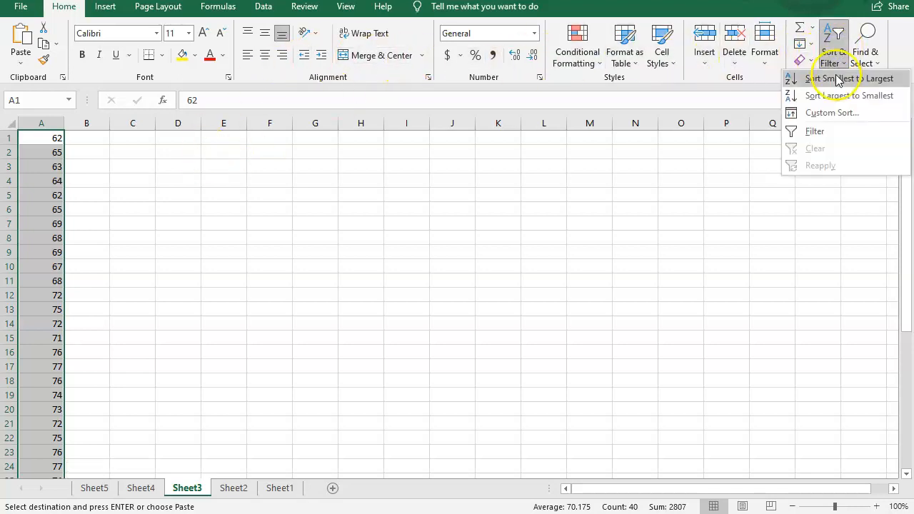
click(838, 79)
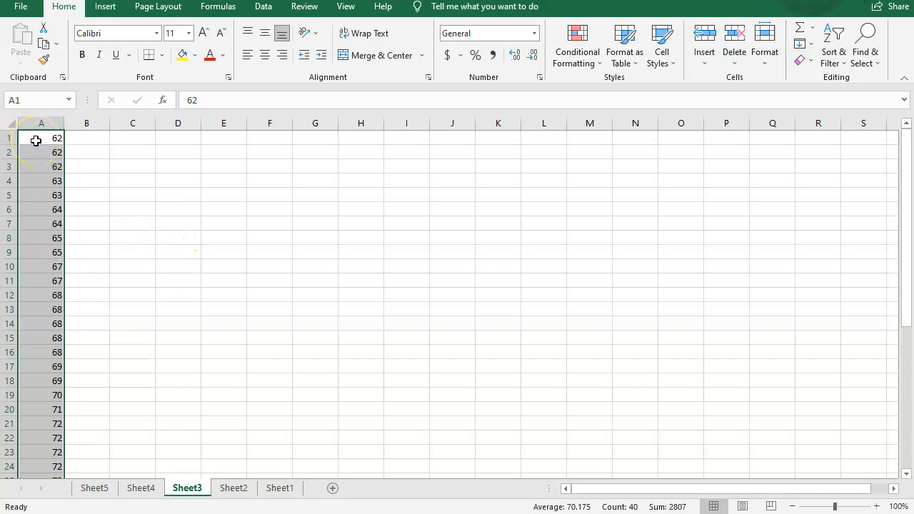
scroll(45, 269, down, 2)
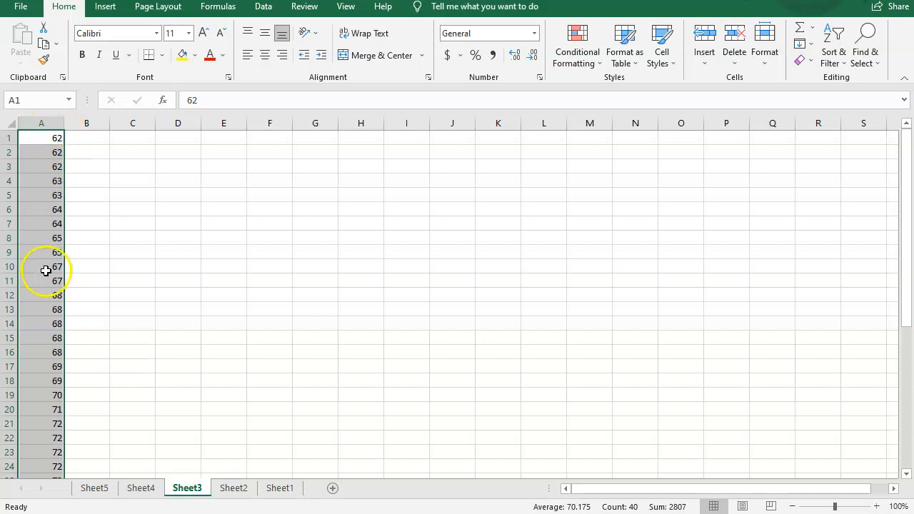
scroll(45, 279, down, 7)
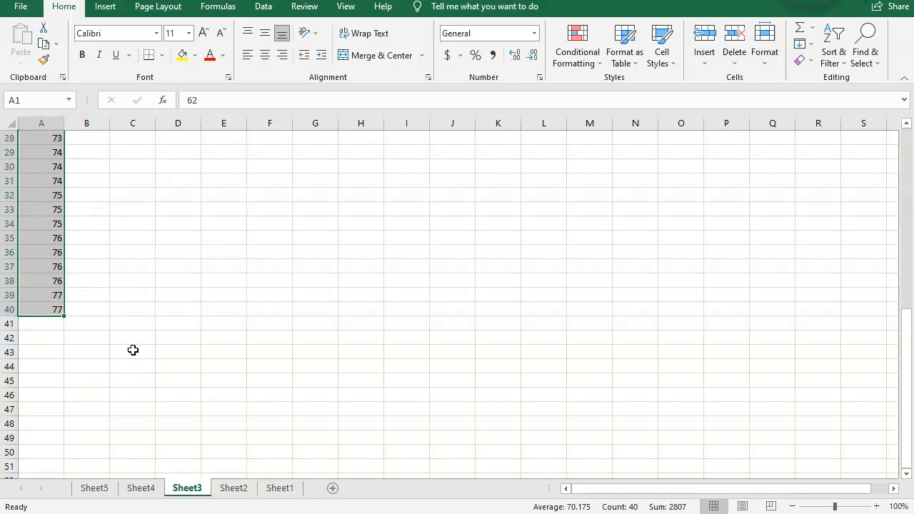
scroll(133, 350, up, 9)
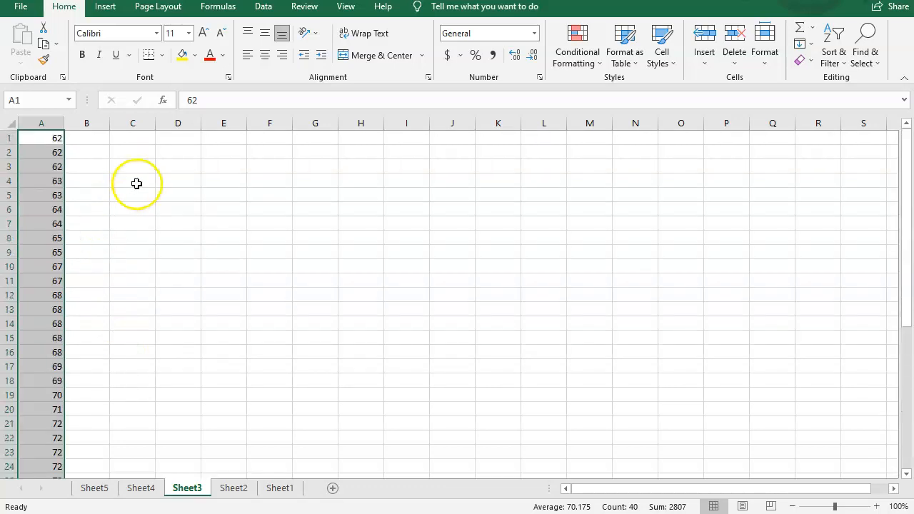
Step: Enter the heading classess in cell C1
click(143, 139)
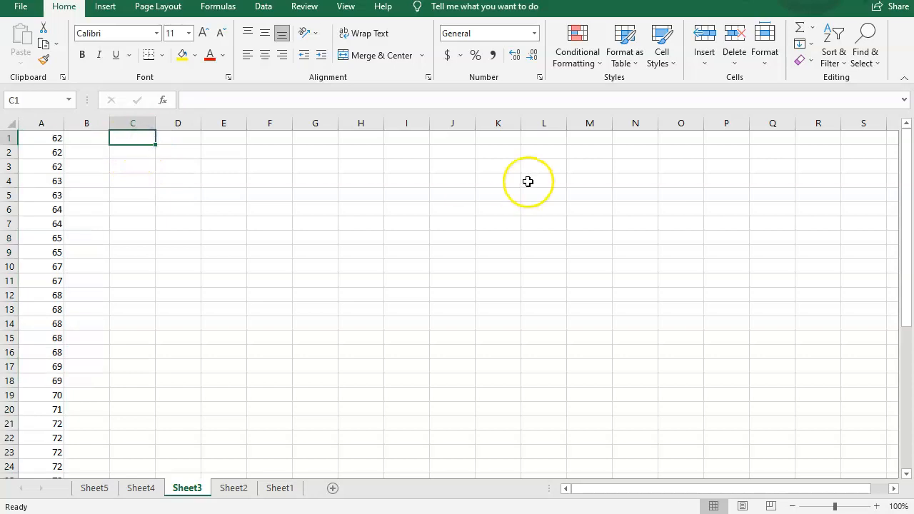
text(classess)
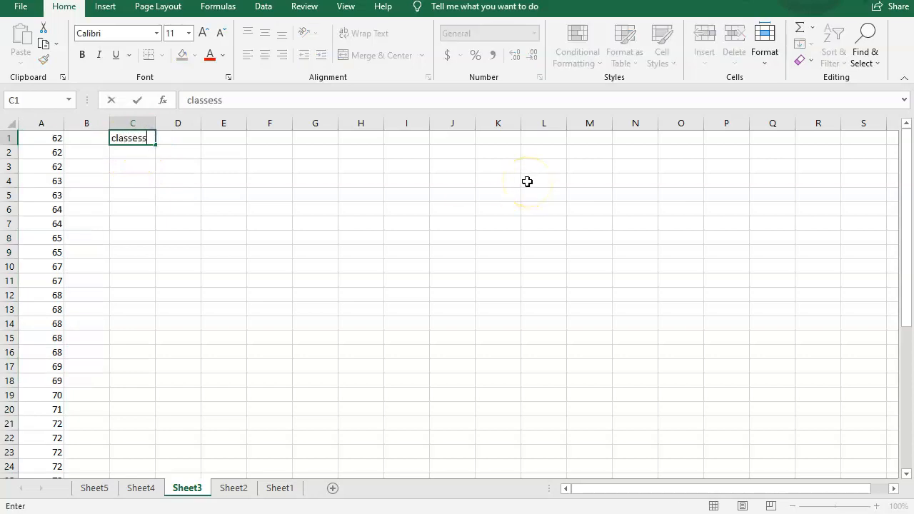
key(Return)
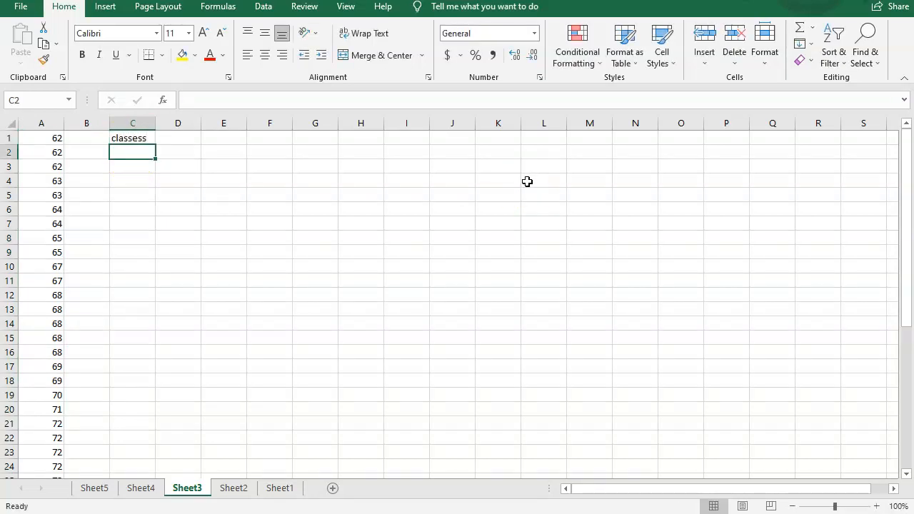
Step: Enter the class labels 60 to 65, 65 to 70 and 70 to 75 in C2 through C4
text(60 to)
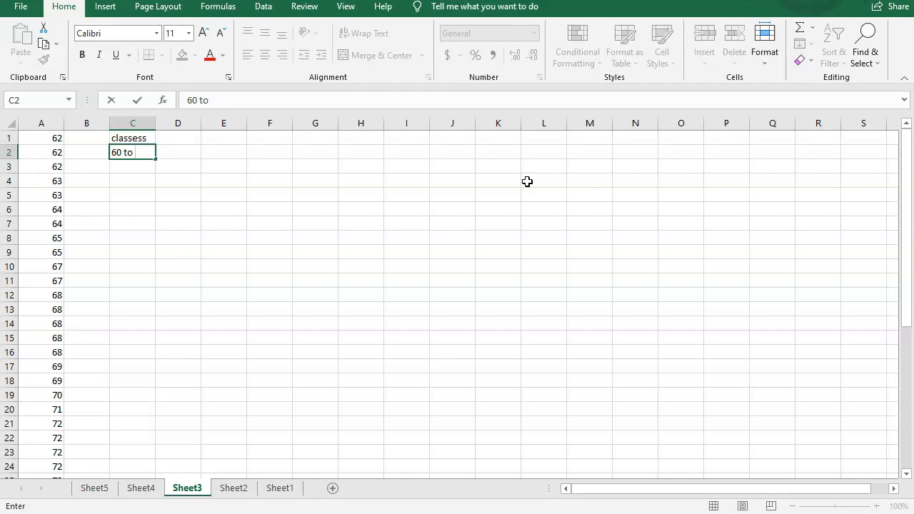
text(65)
key(Return)
text(65)
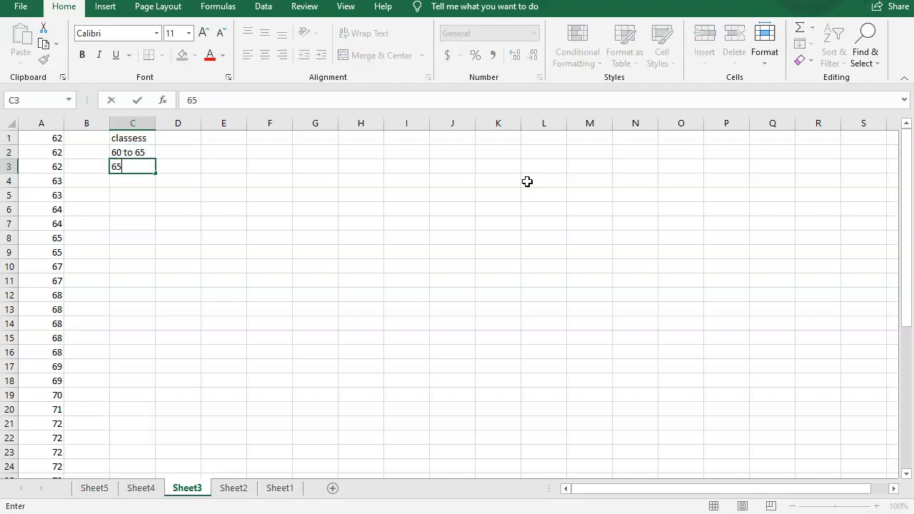
text( to 70)
key(Return)
text(70 )
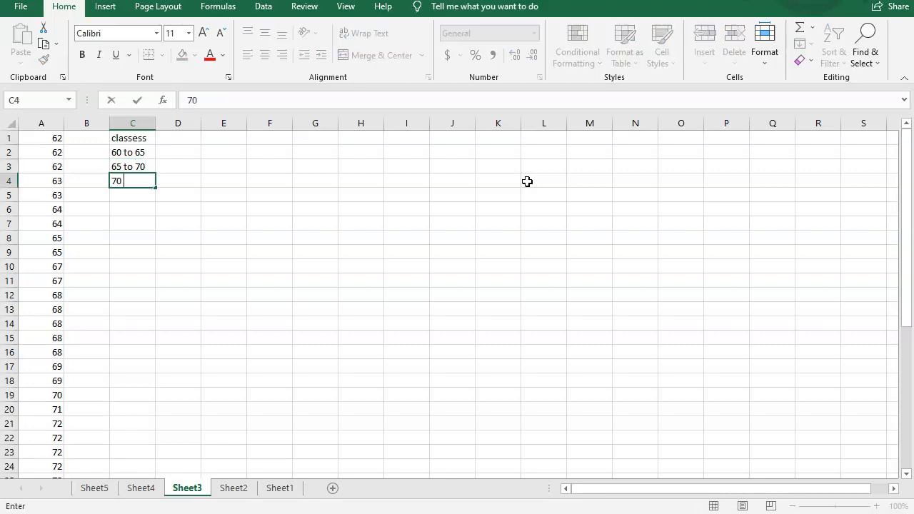
text(to 75)
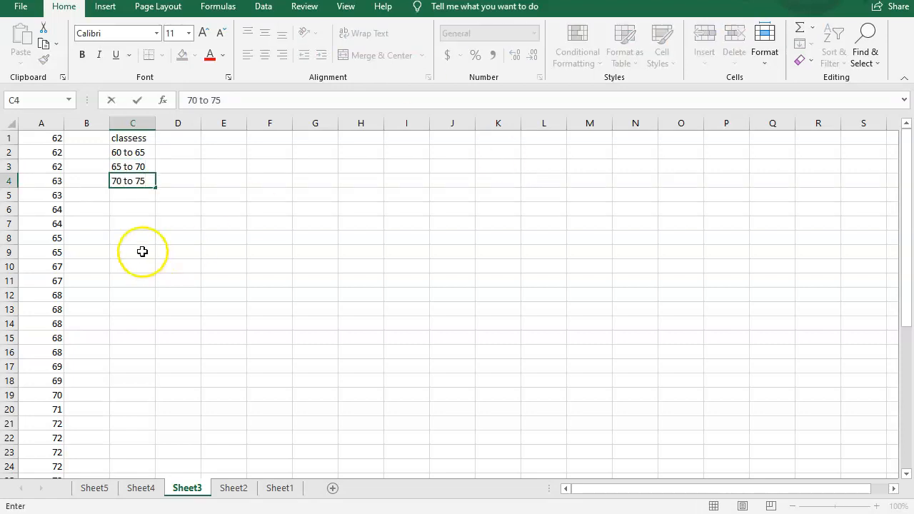
click(141, 168)
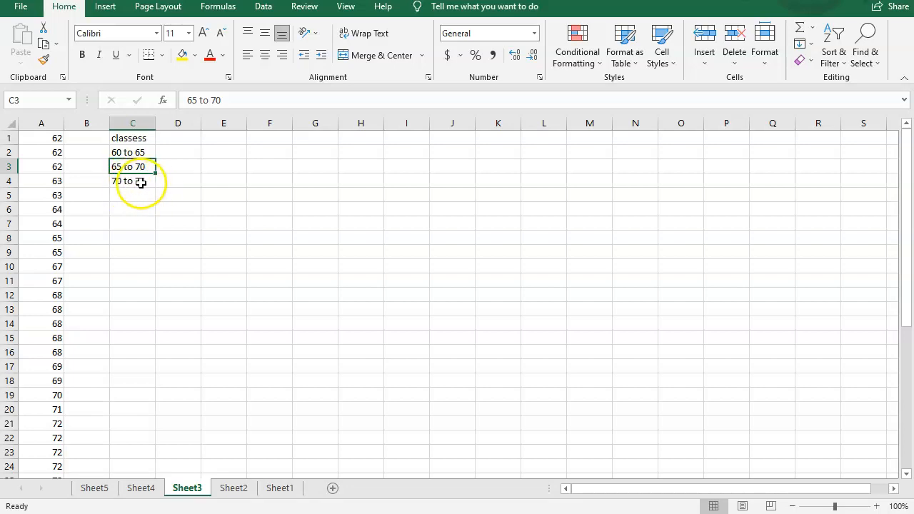
Step: Enter the heading bins in cell E1
click(229, 139)
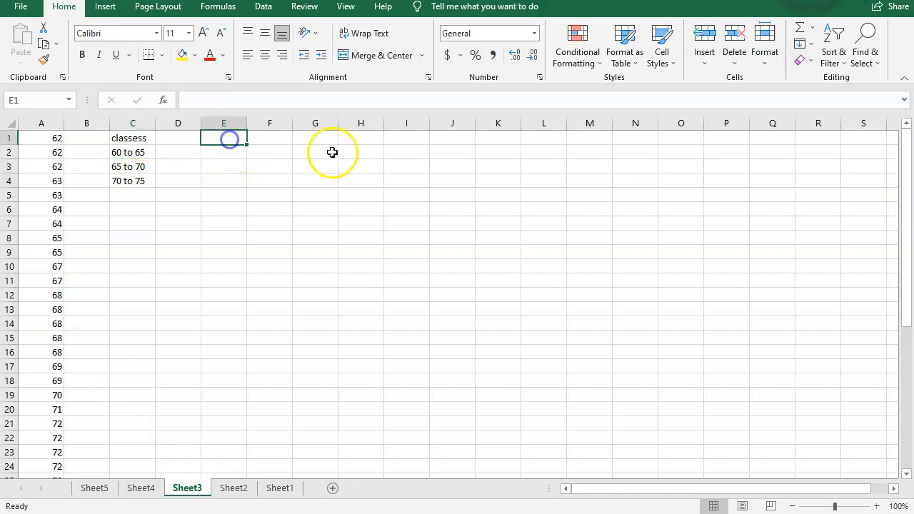
text(bins)
key(Return)
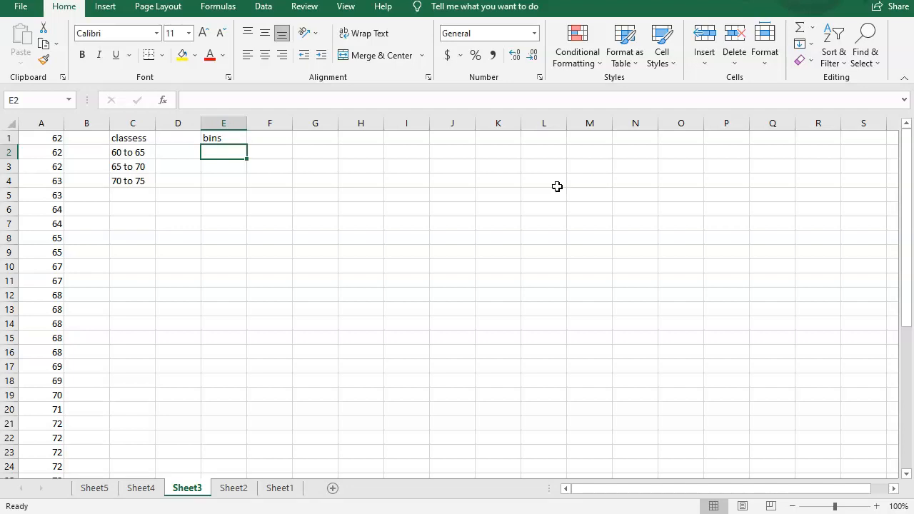
Step: Enter the bin limits 64.9 and 69.9 in cells E2 and E3
text(64.9)
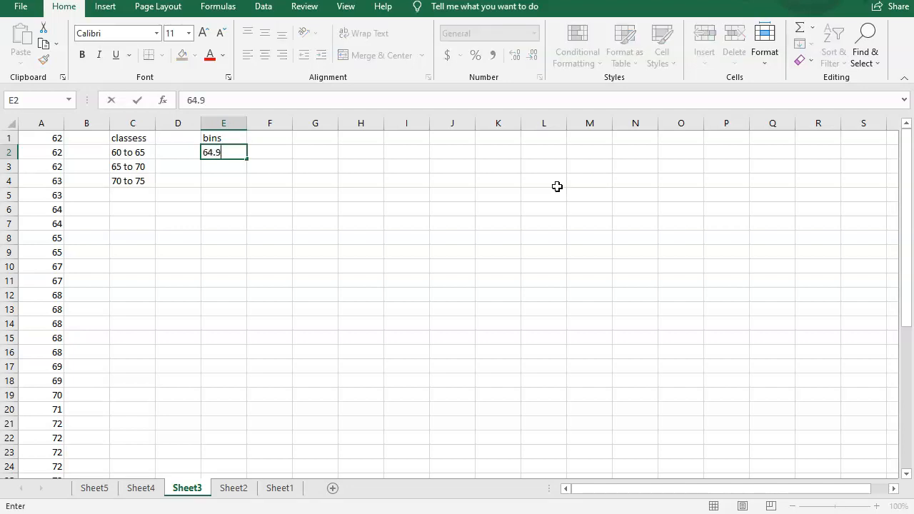
key(Return)
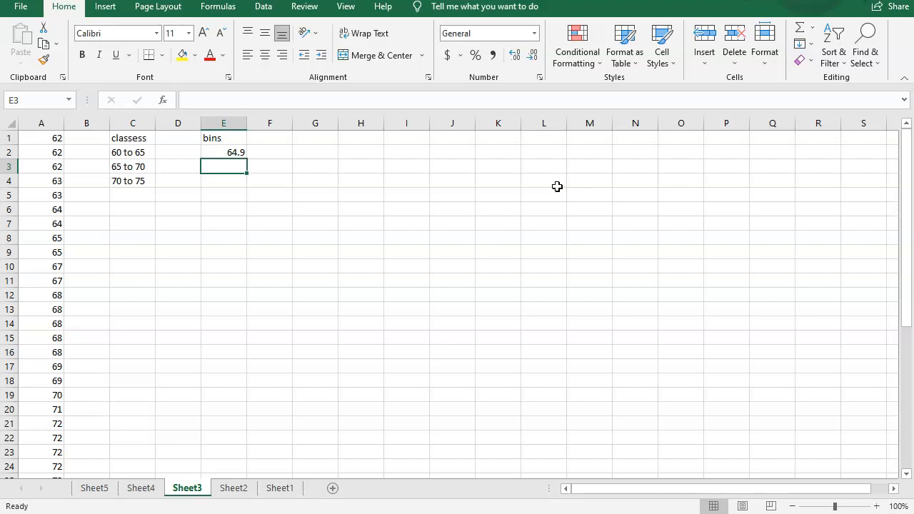
text(69.9)
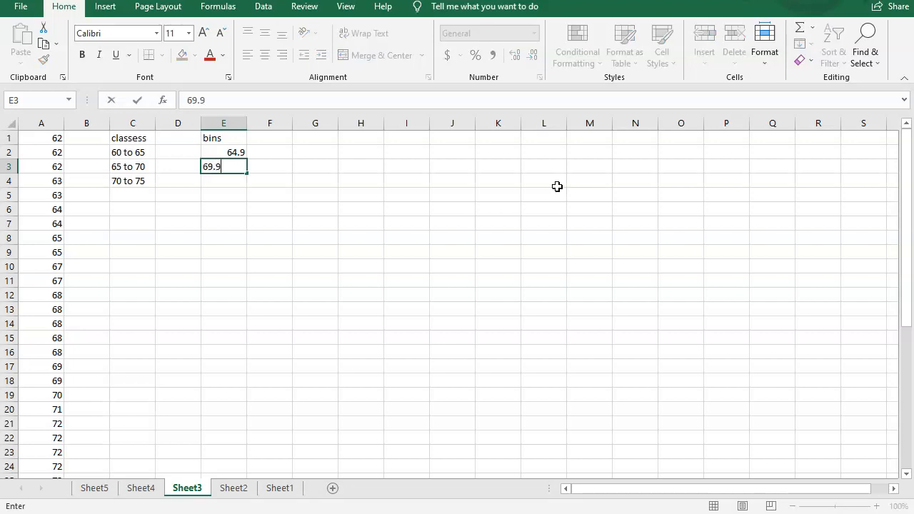
key(Return)
Step: Autofill the bin series from E2:E3 down to E6
click(229, 154)
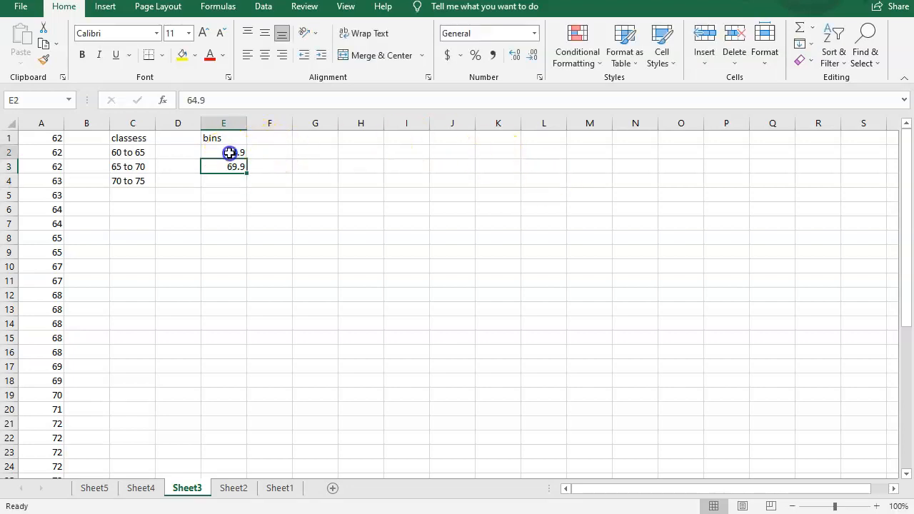
drag(230, 154, 231, 167)
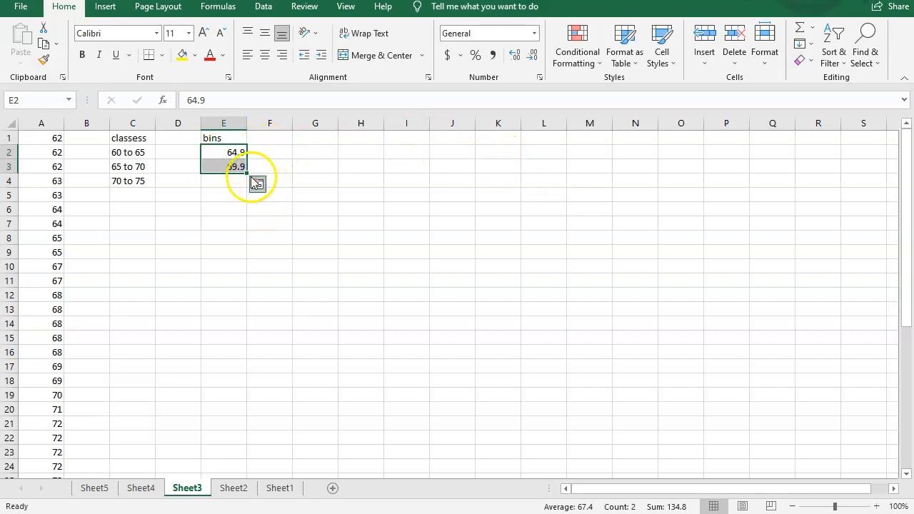
drag(246, 173, 247, 215)
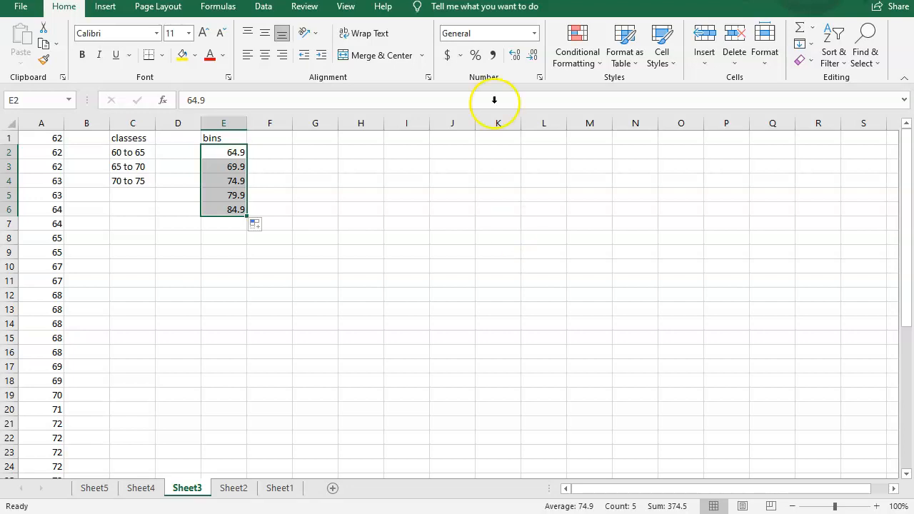
Step: Open the Histogram tool from the Data Analysis tools
click(220, 153)
drag(220, 154, 218, 167)
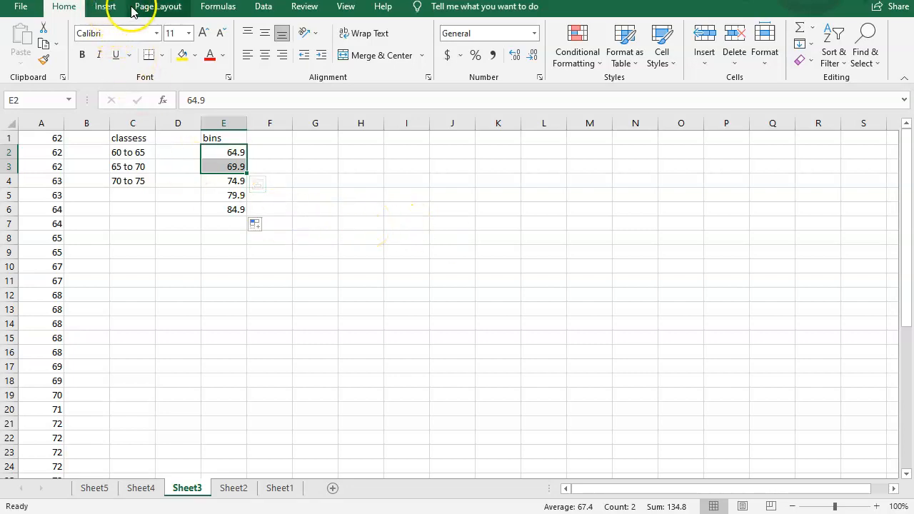
click(263, 8)
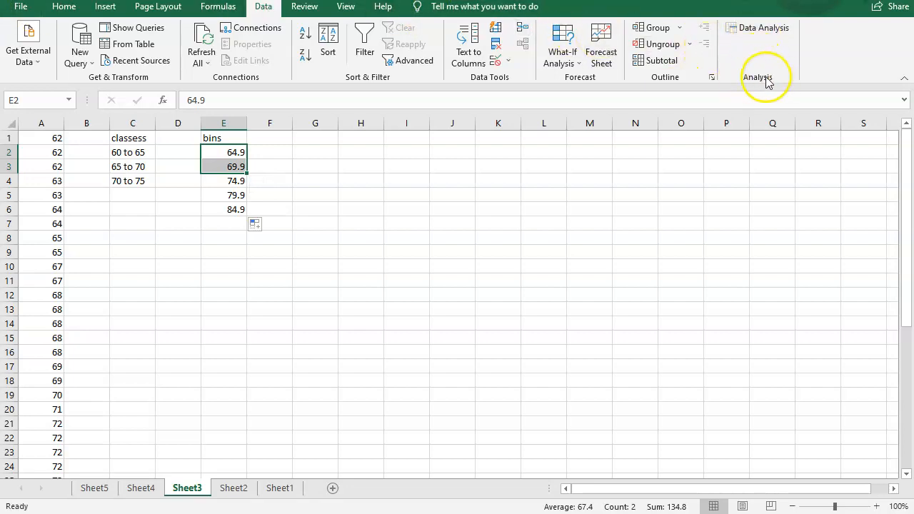
click(756, 28)
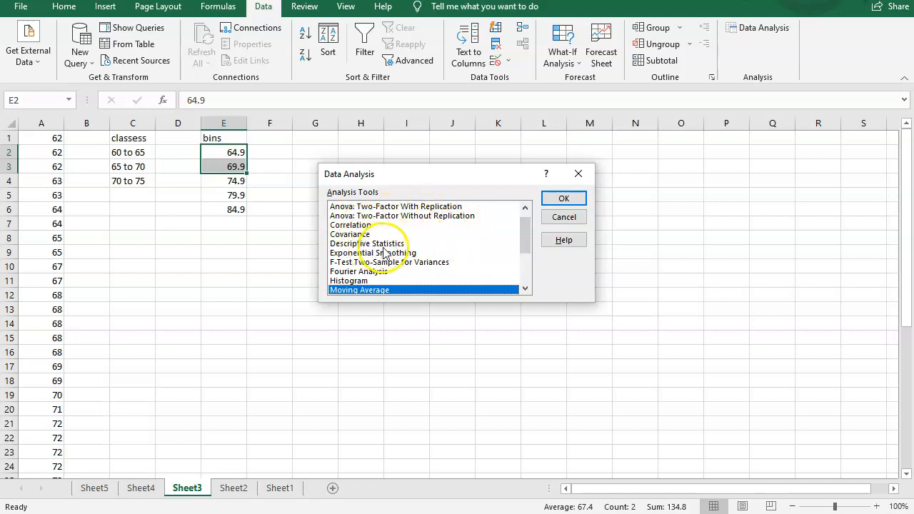
drag(526, 249, 527, 263)
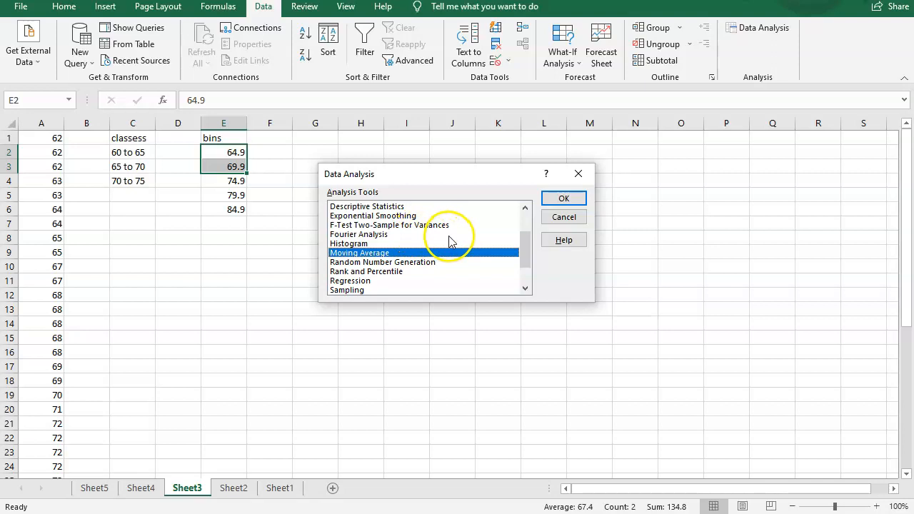
click(359, 246)
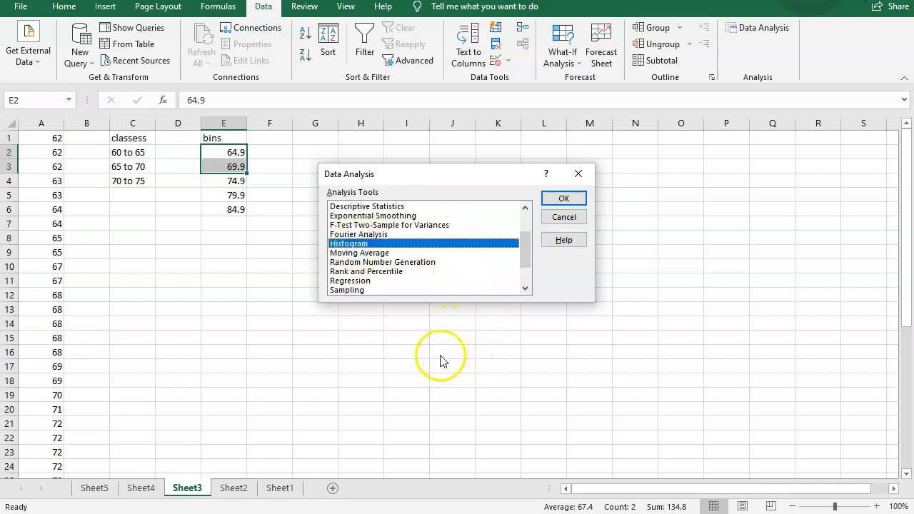
click(564, 198)
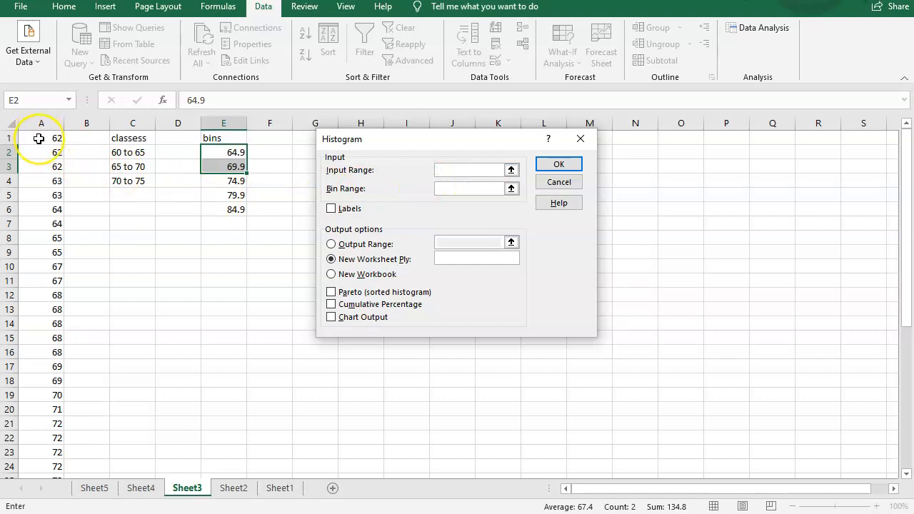
Step: Run the histogram with input range A1:A40, bin range E2:E6 and chart output on a new worksheet
drag(48, 139, 57, 452)
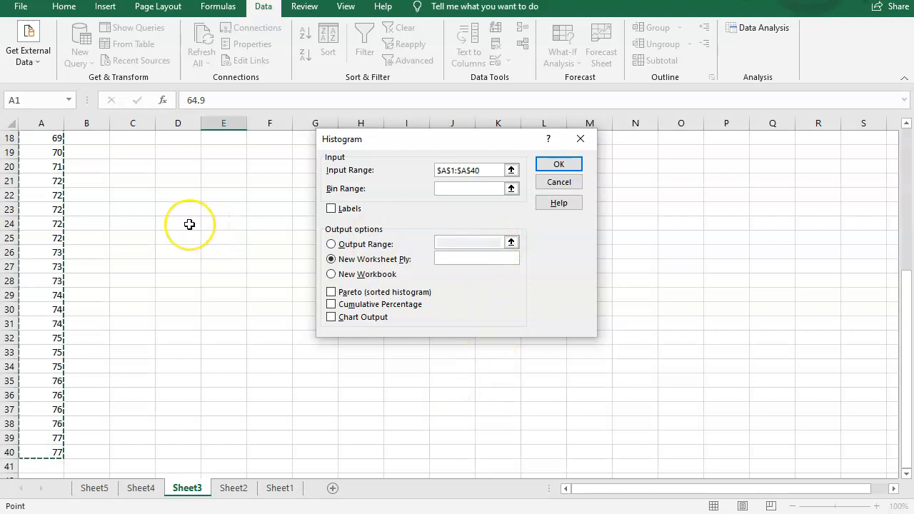
scroll(188, 225, up, 6)
click(453, 189)
drag(210, 151, 210, 208)
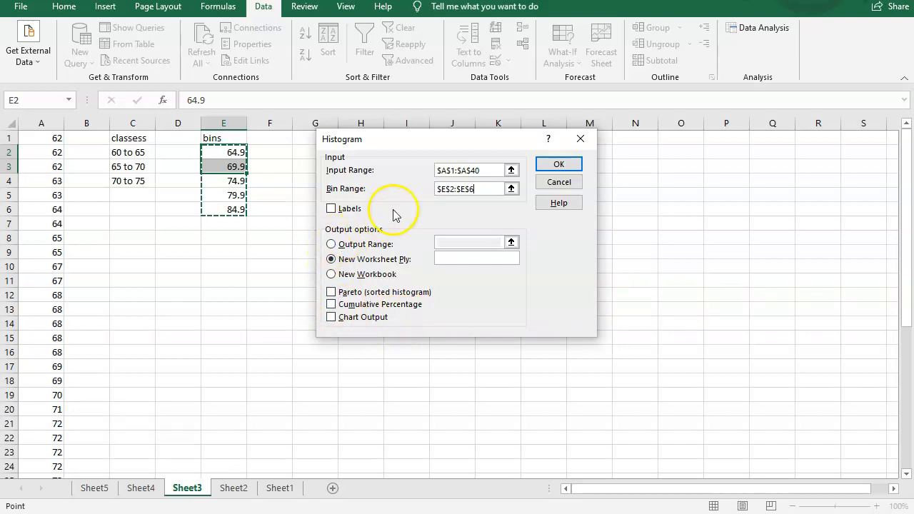
click(331, 318)
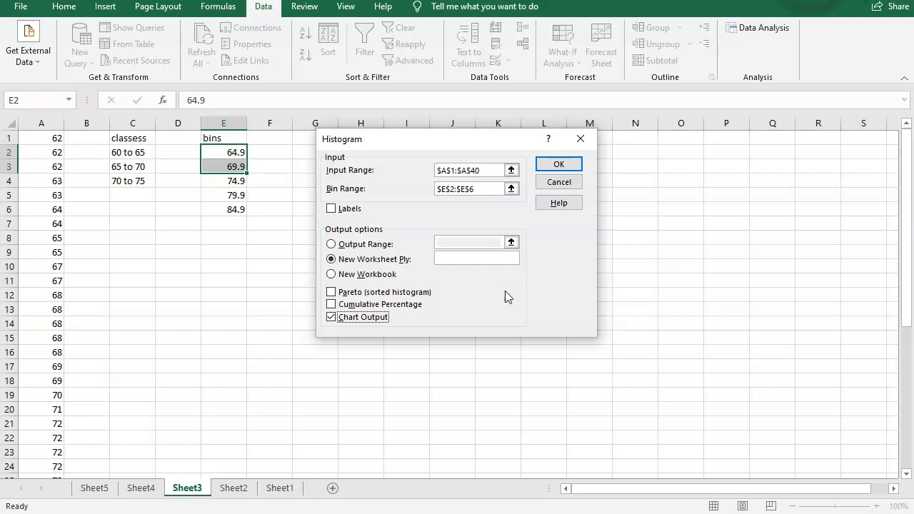
click(559, 165)
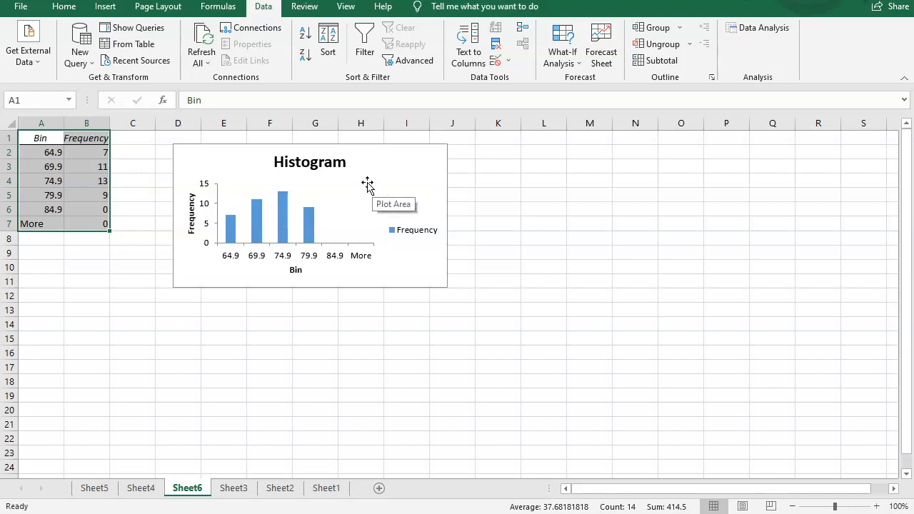
Step: Set the histogram bars' gap width to 0% and undo the change
click(284, 227)
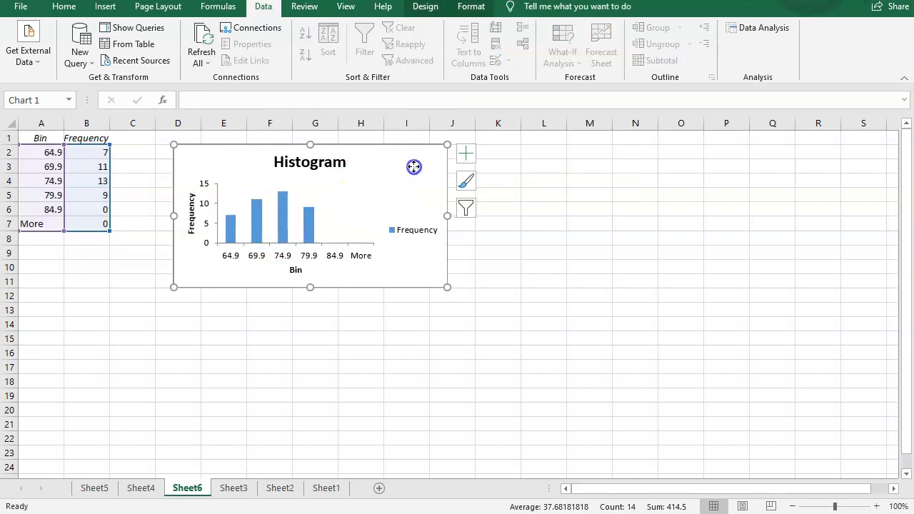
right_click(285, 211)
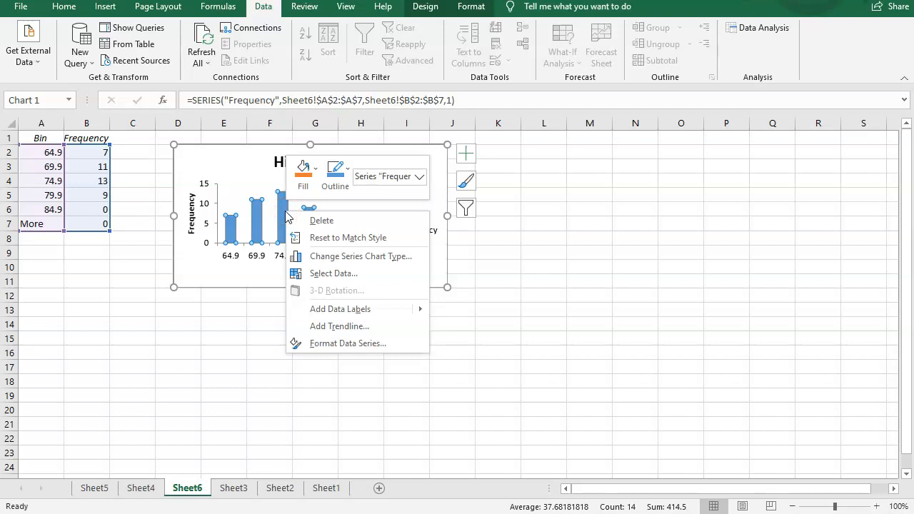
click(349, 344)
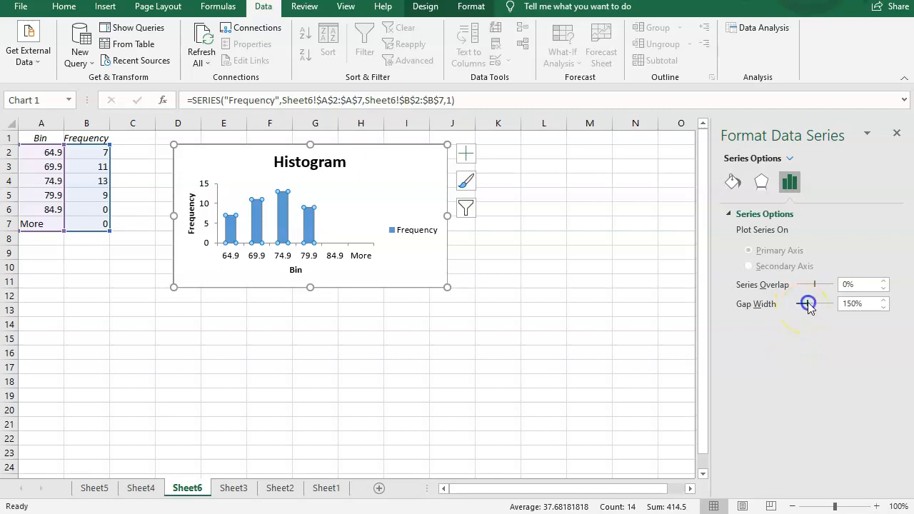
drag(808, 304, 767, 304)
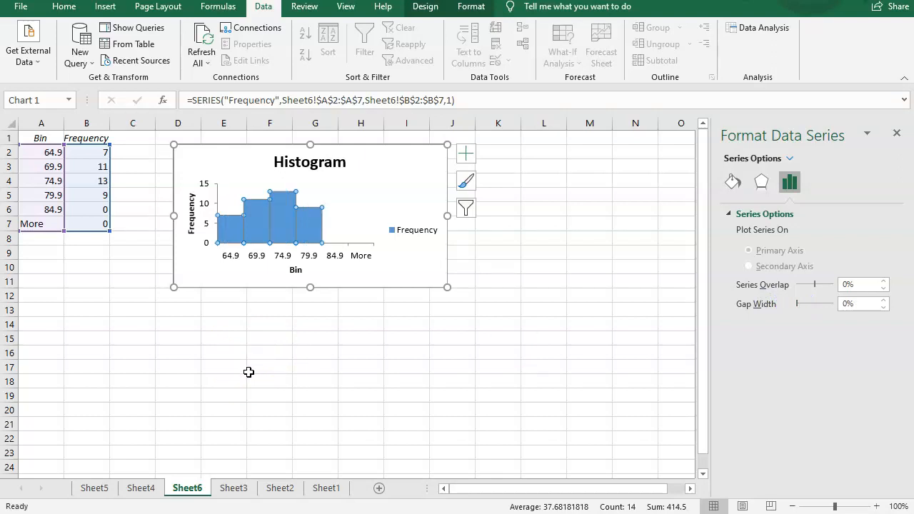
click(276, 325)
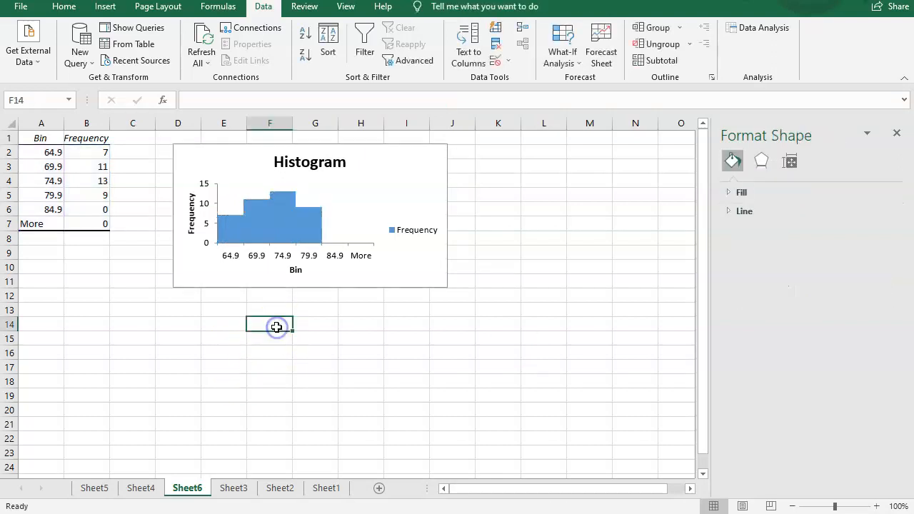
key(ctrl+z)
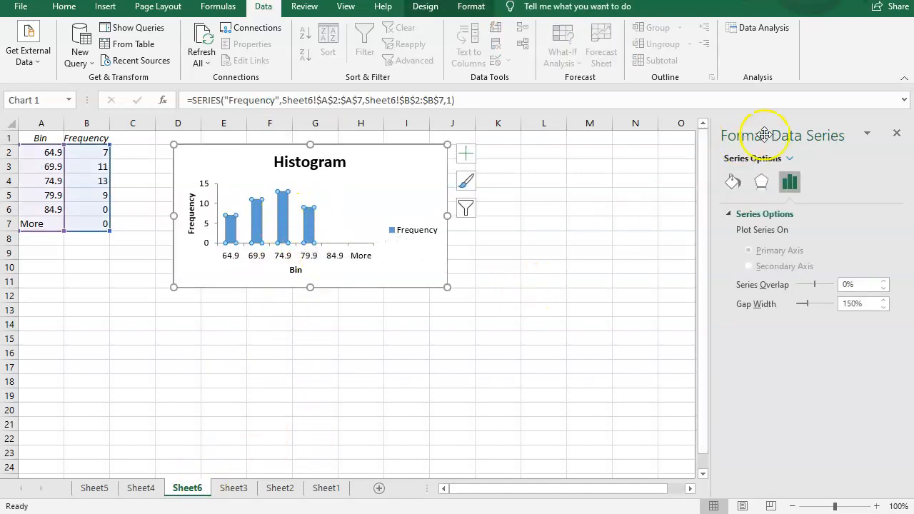
Step: Set the histogram bars' gap width to 0% again through the data point formatting
click(897, 134)
click(295, 207)
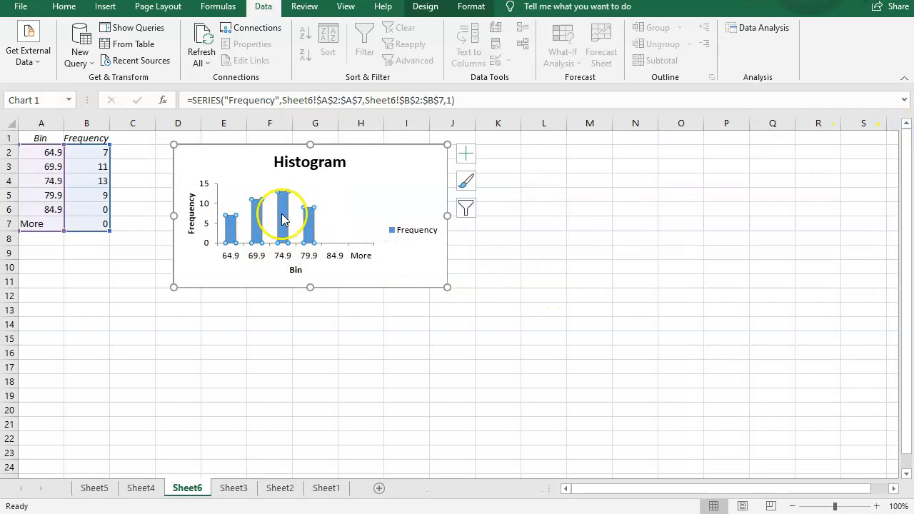
double_click(282, 218)
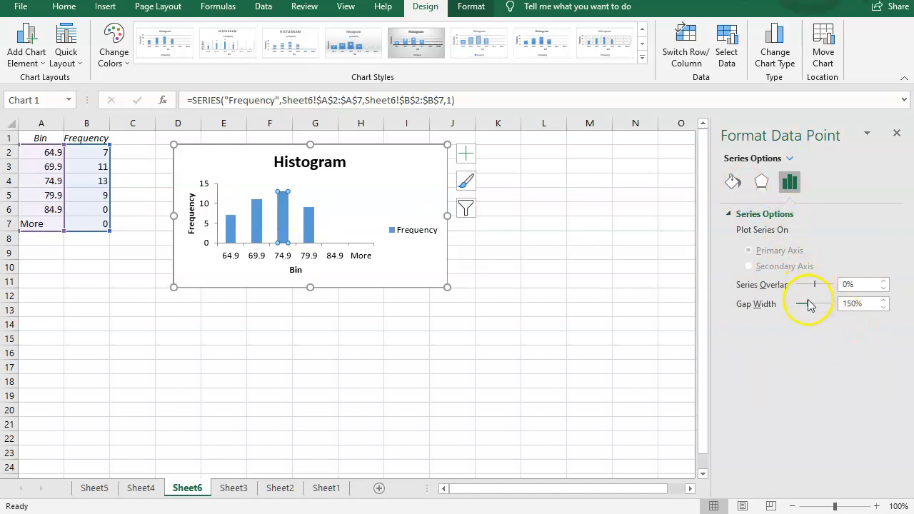
drag(809, 303, 795, 304)
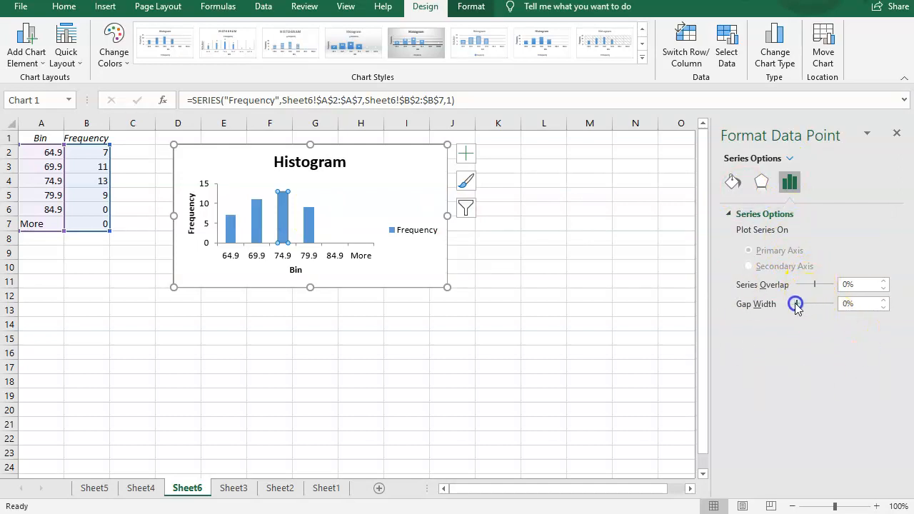
click(736, 184)
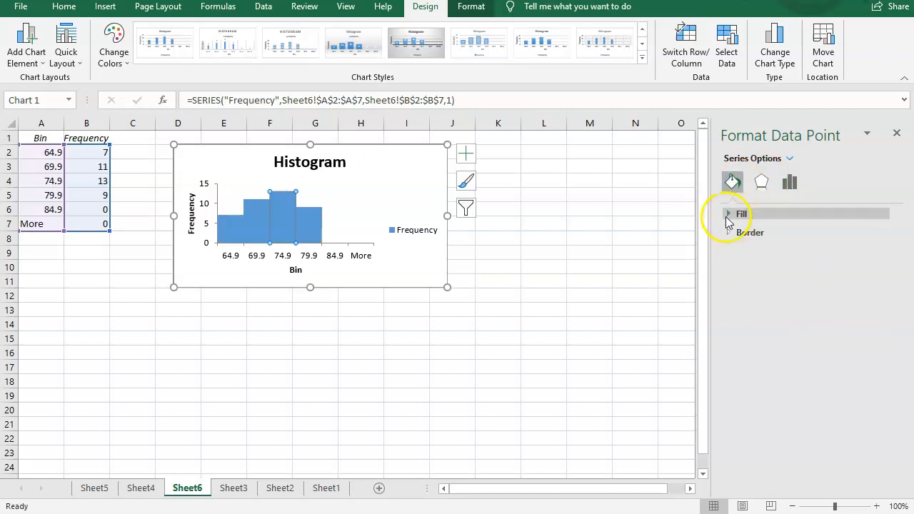
click(762, 183)
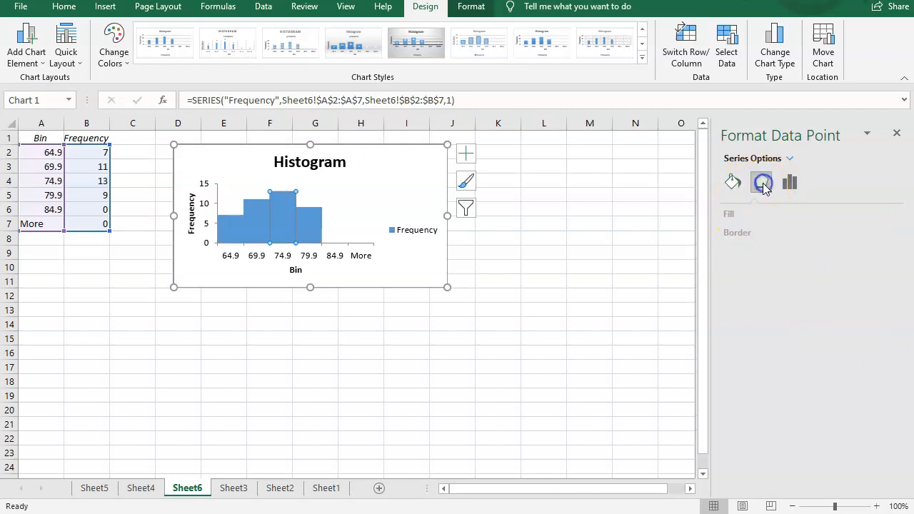
click(790, 183)
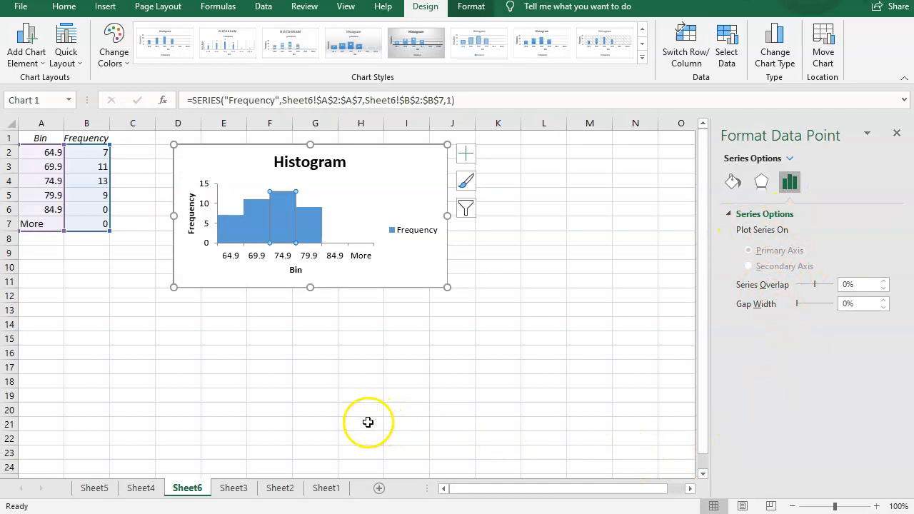
click(200, 306)
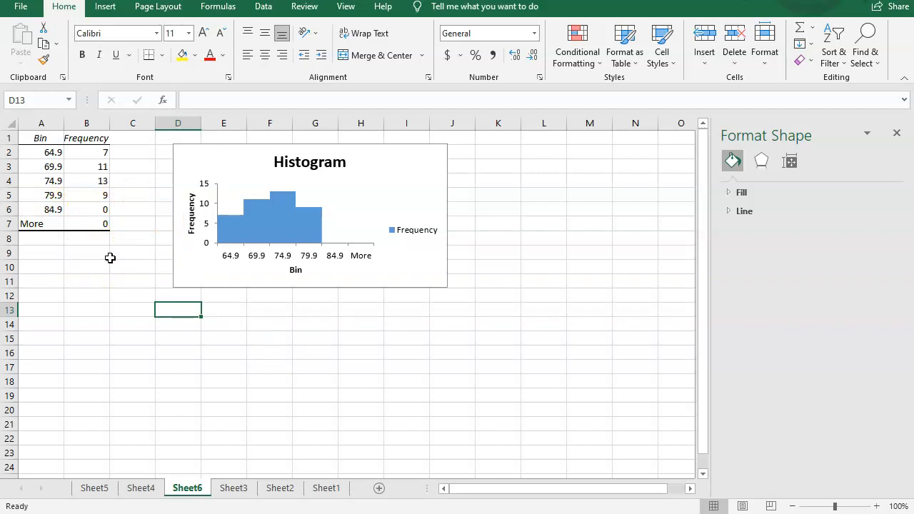
Step: Delete rows 6 and 7 with the 84.9 and More bins from the frequency table
click(11, 208)
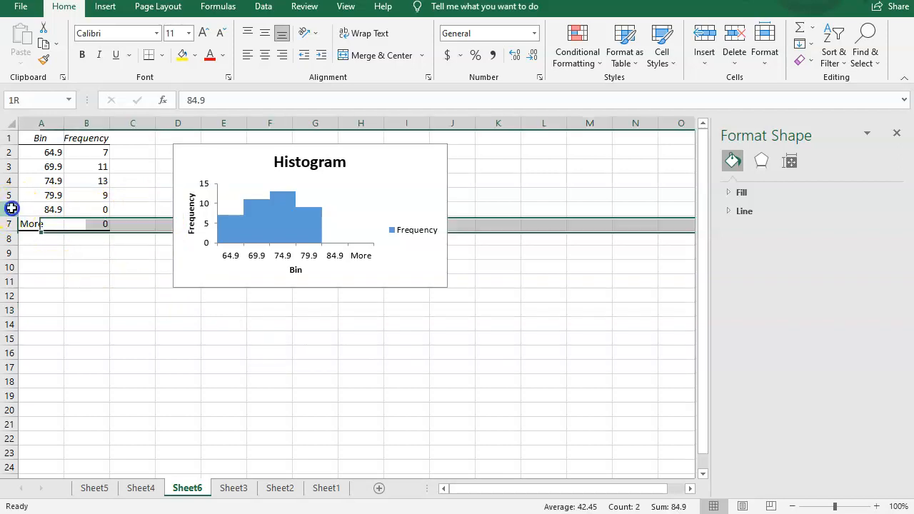
drag(12, 209, 6, 224)
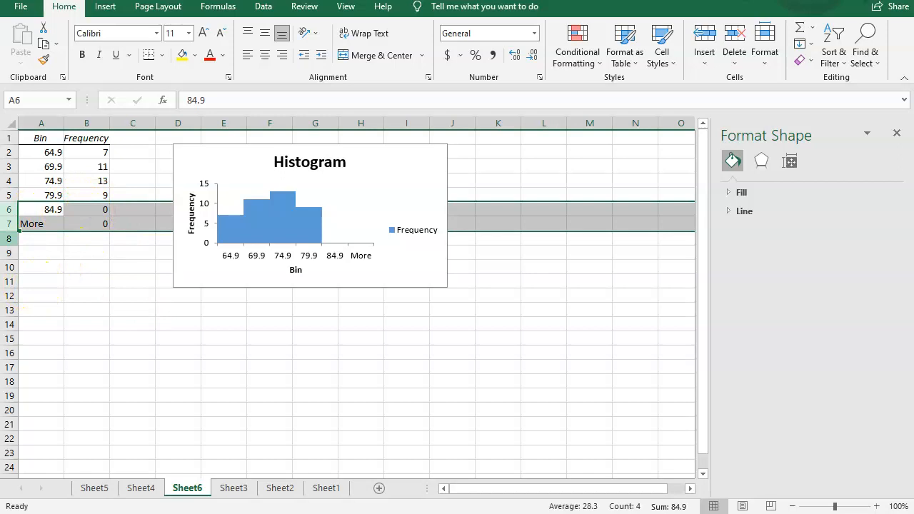
right_click(11, 209)
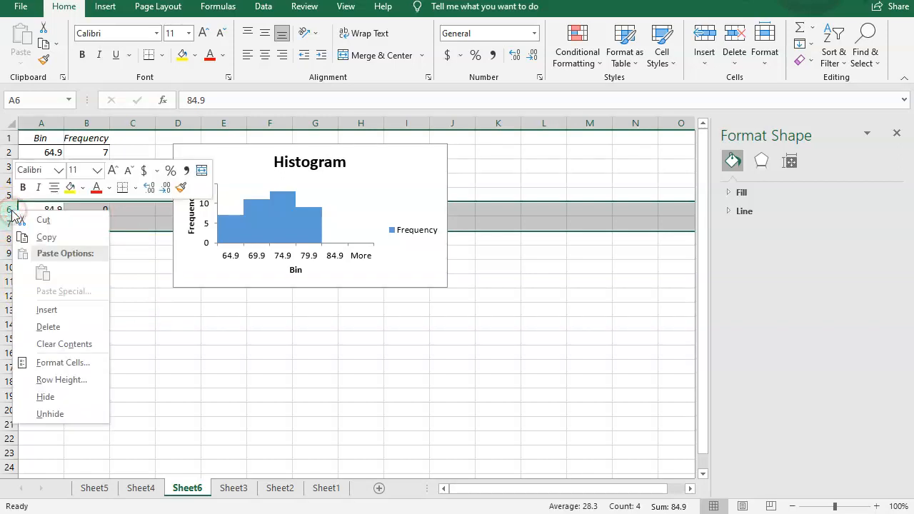
click(48, 327)
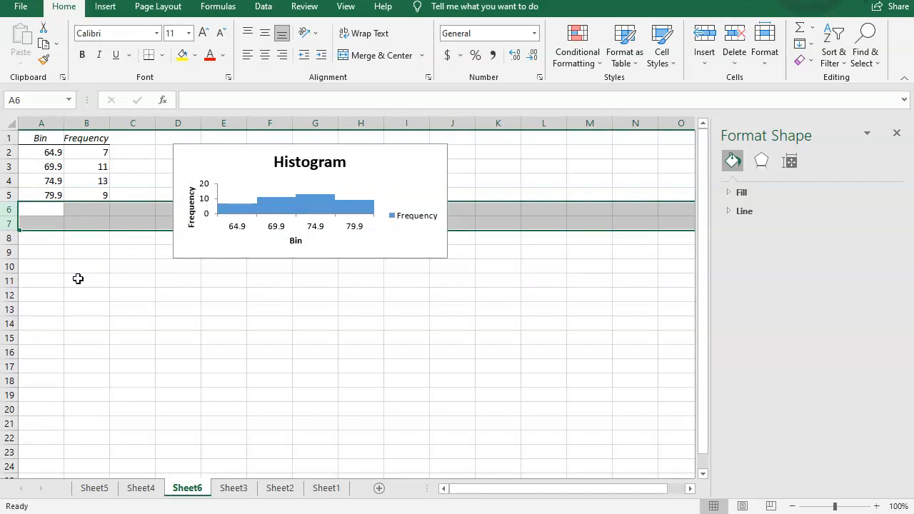
Step: Undo the row deletion and try clearing the 84.9 and More bin cells instead
key(ctrl+z)
click(74, 224)
drag(43, 210, 82, 223)
key(ctrl+c)
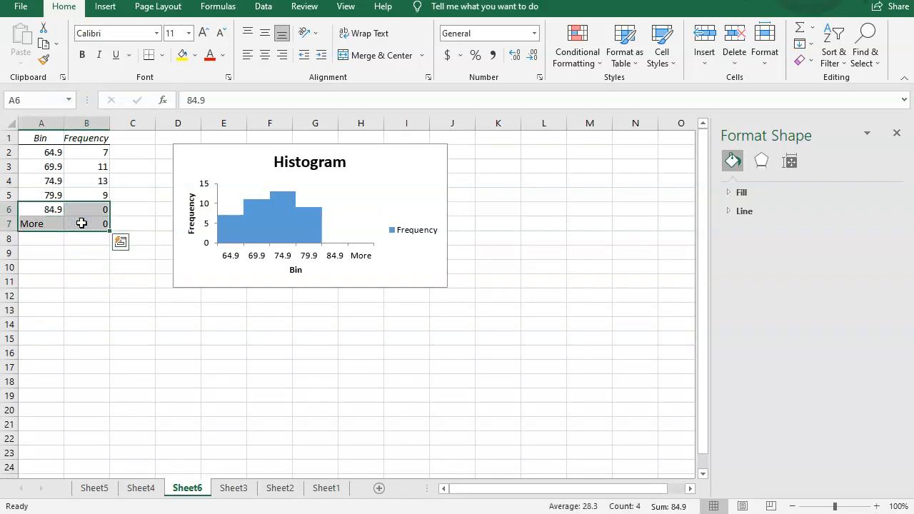
key(Delete)
key(Return)
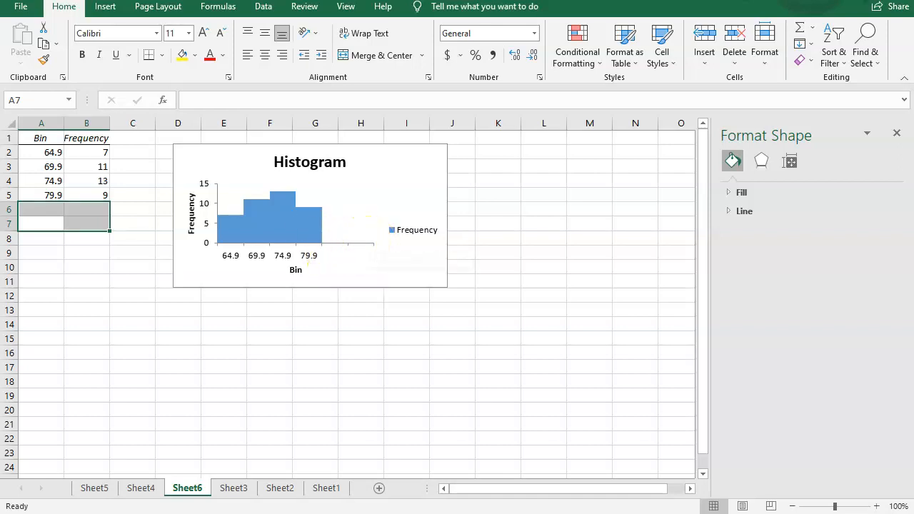
key(ctrl+v)
Step: Delete rows 6 and 7 holding the 84.9 and More bins once more
drag(12, 210, 10, 220)
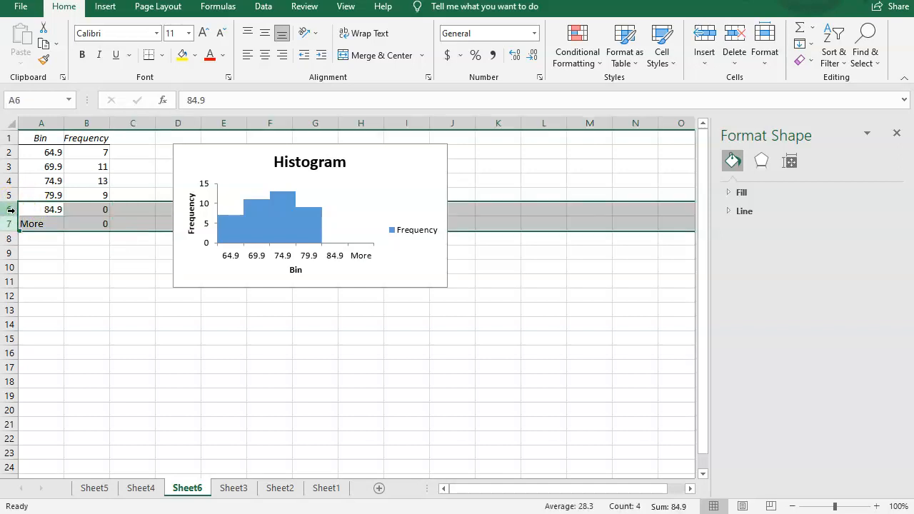
right_click(12, 213)
click(45, 327)
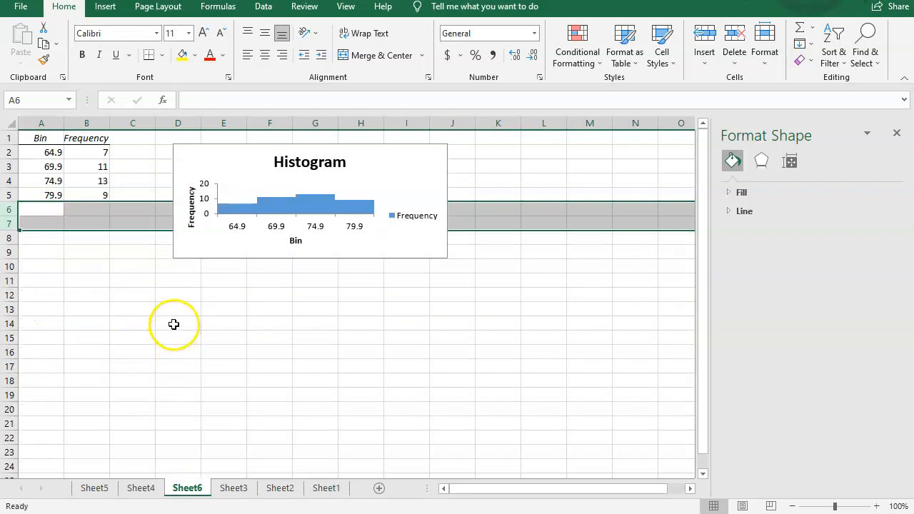
Step: Enlarge the histogram chart to span about columns D to L and rows 1 to 17
click(415, 243)
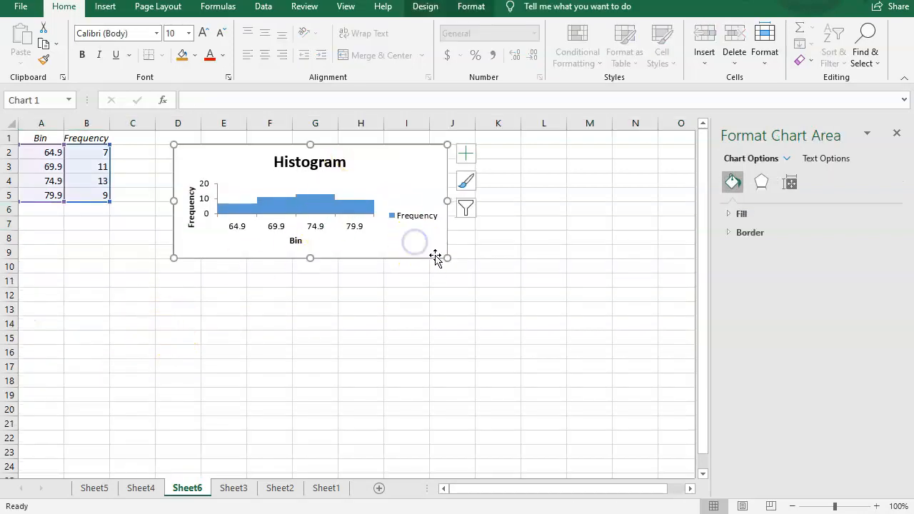
drag(447, 257, 566, 365)
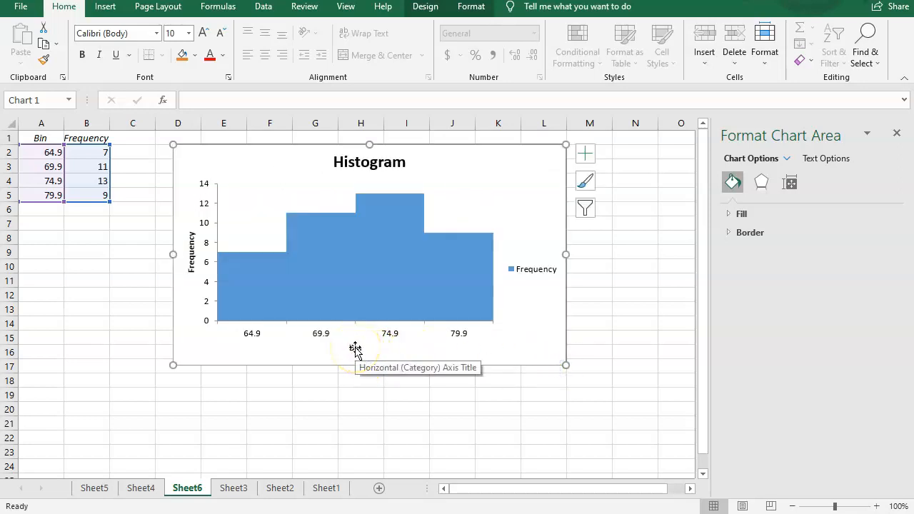
Step: Rename the horizontal axis title to "Height (inches)"
click(355, 348)
double_click(355, 349)
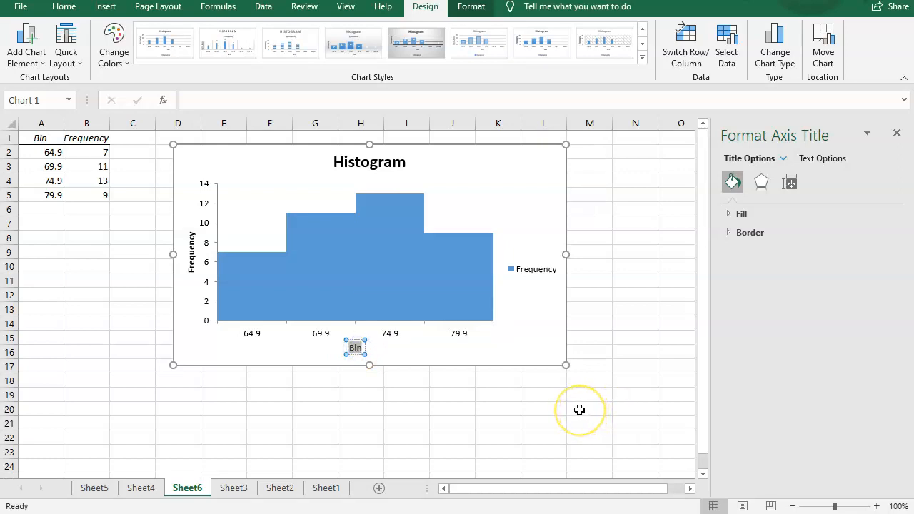
text(Height)
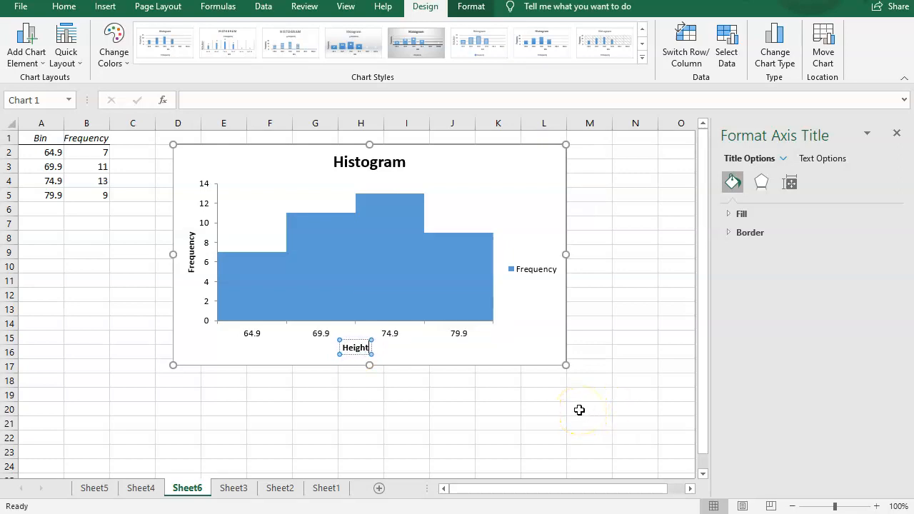
text( (inches))
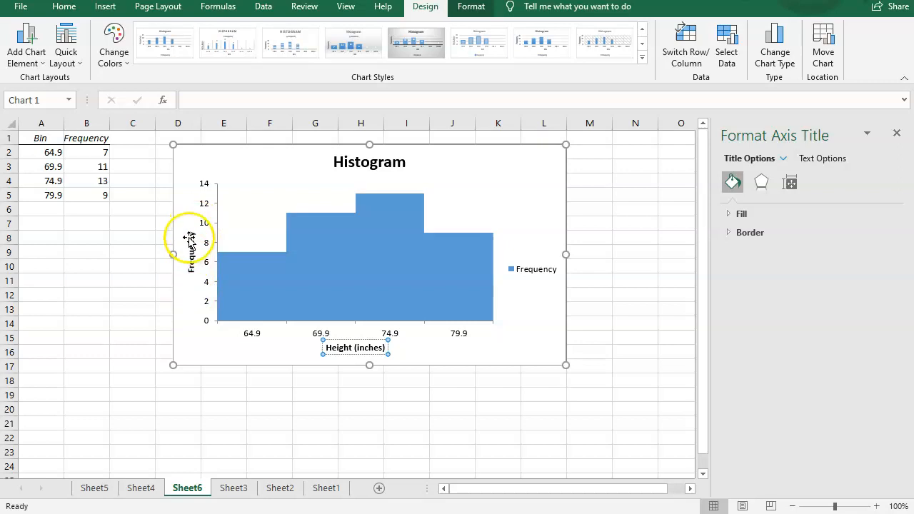
Step: Change the chart title to "Heights of Statistics Students"
click(348, 163)
double_click(388, 163)
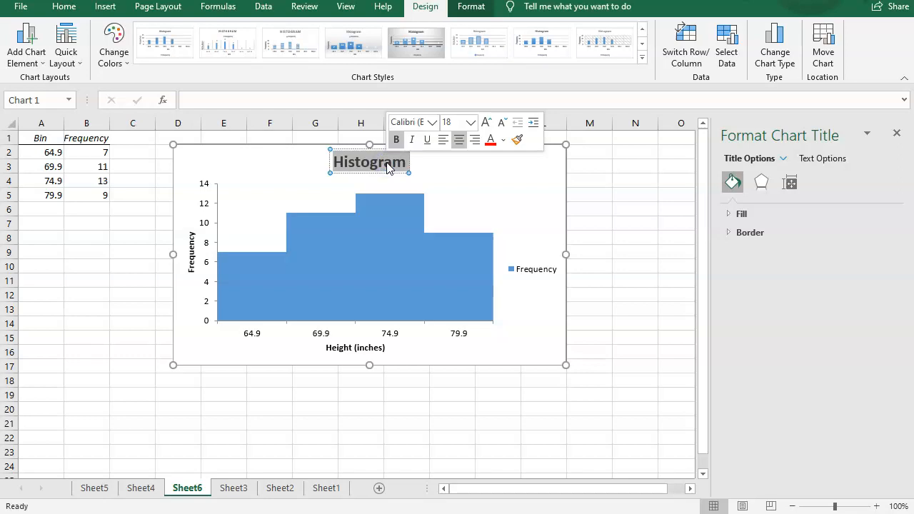
text(Heights of Statistics Students)
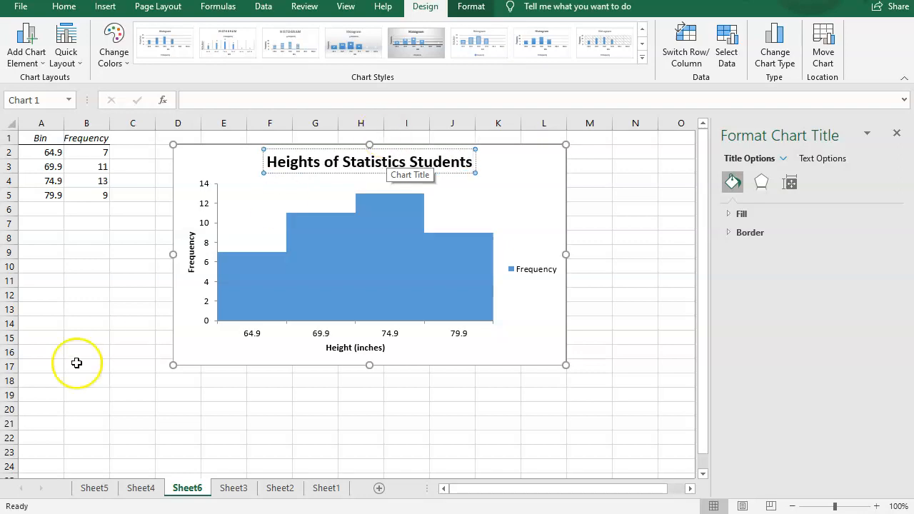
click(71, 306)
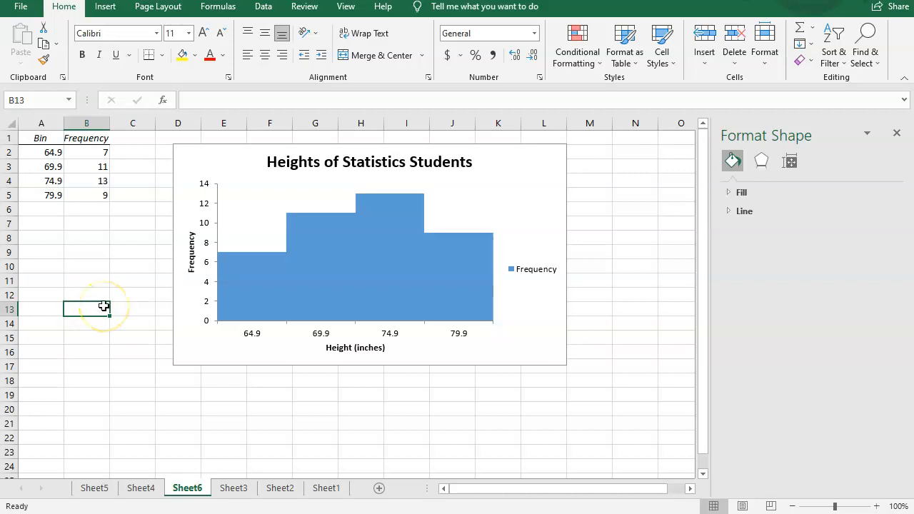
Step: Relabel the bins in A2:A5 as 60 to 65, 65 to 70, 70 to 75 and 75 to 80
double_click(54, 153)
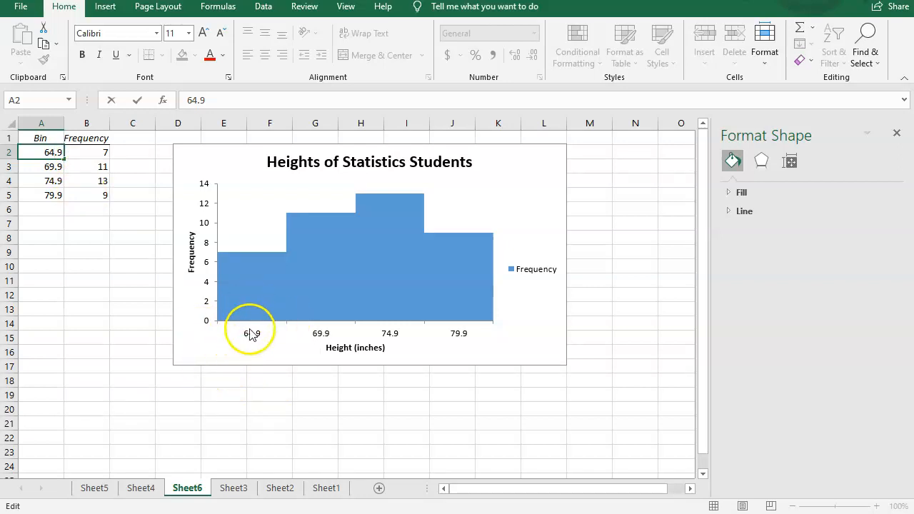
double_click(60, 154)
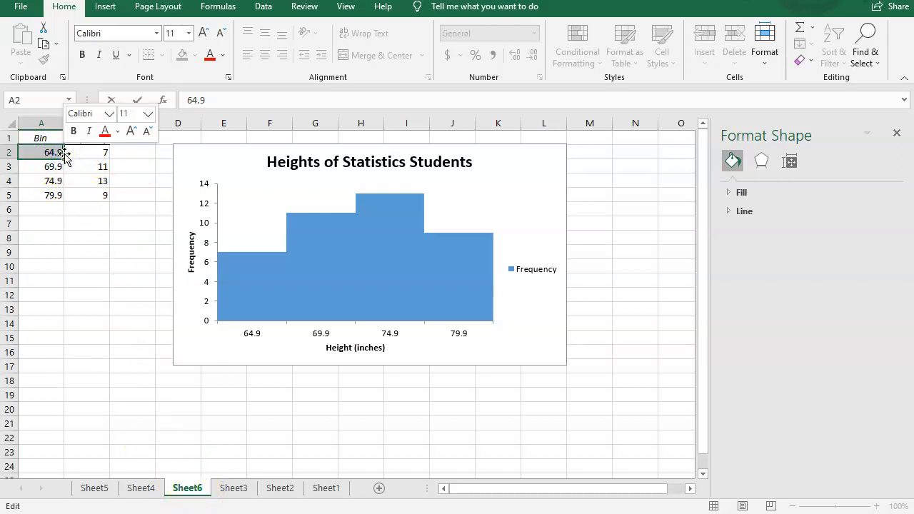
text(60 to 6)
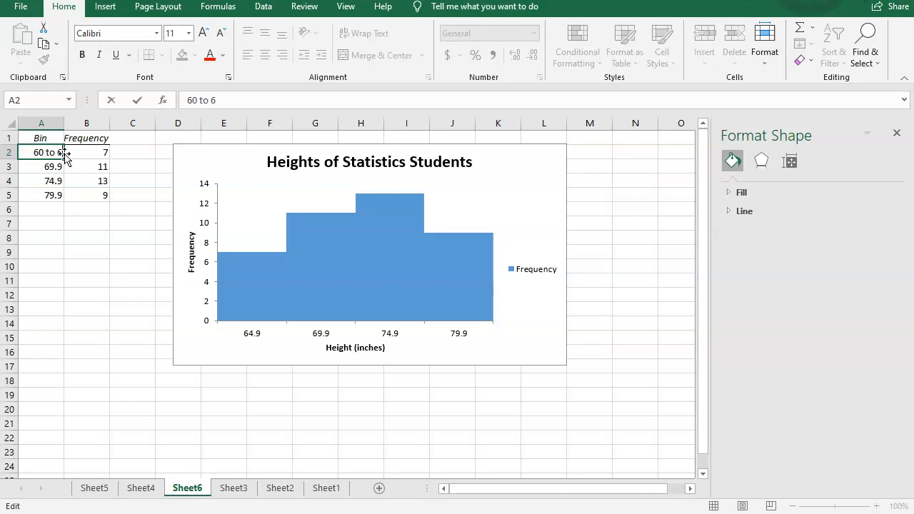
text(5)
key(Return)
text(65)
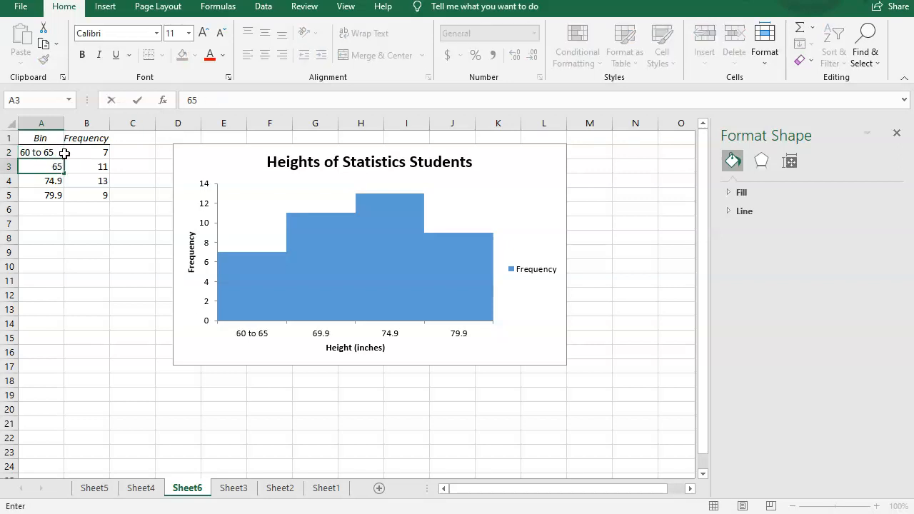
text( to 70)
key(Return)
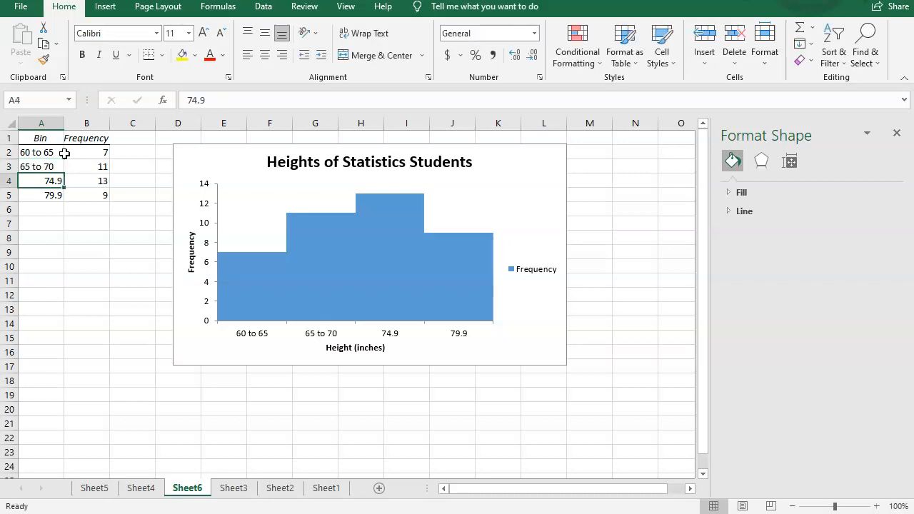
text(70 to)
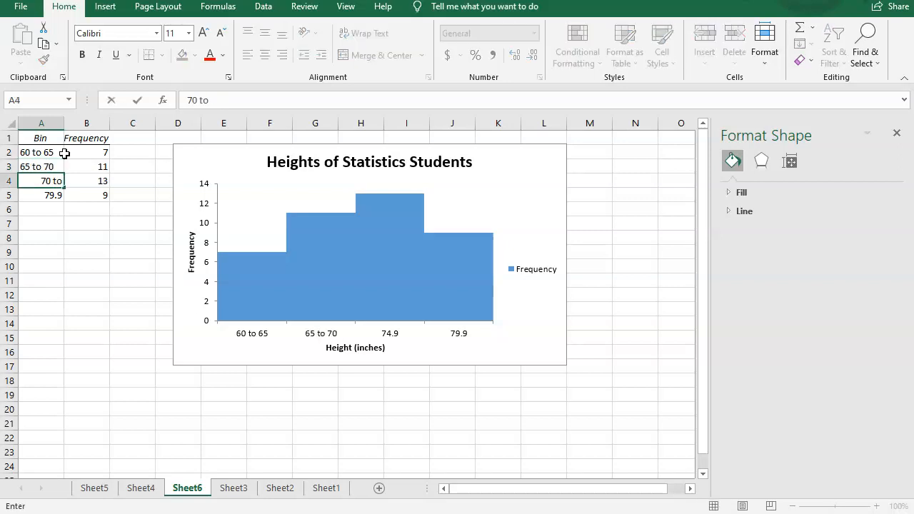
text( 75)
key(Return)
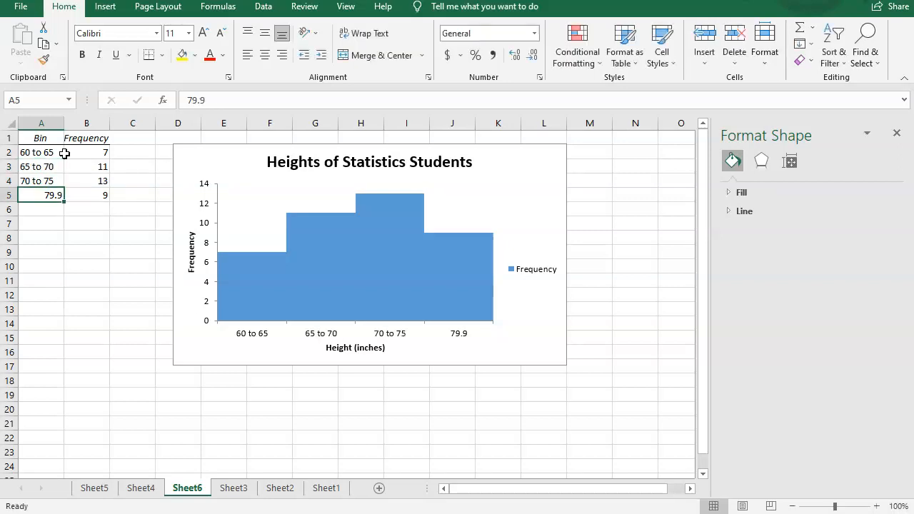
text(75 to)
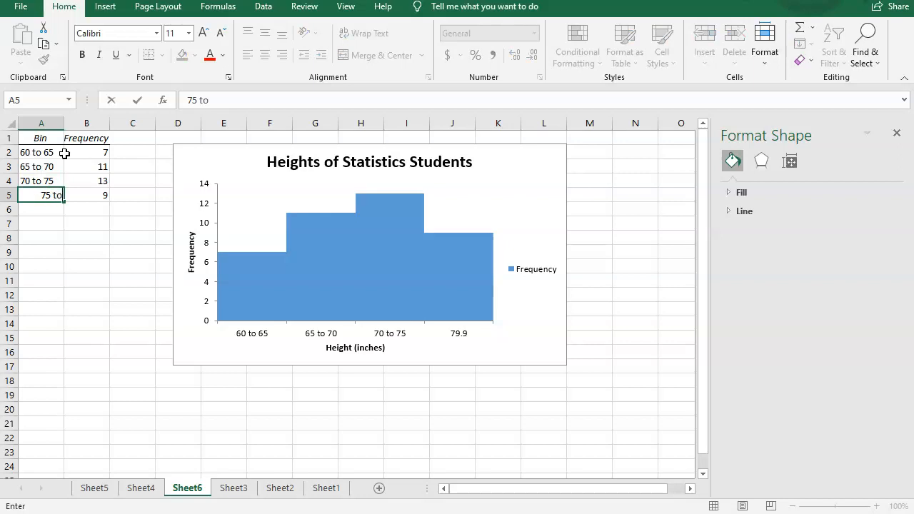
text(80)
key(Return)
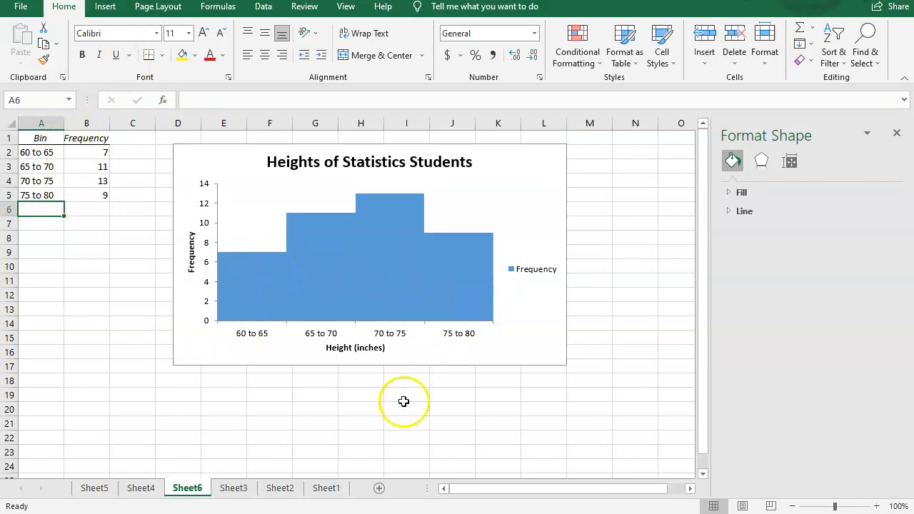
Step: Open an online picture fill for the first histogram bar's data point
click(260, 284)
click(260, 284)
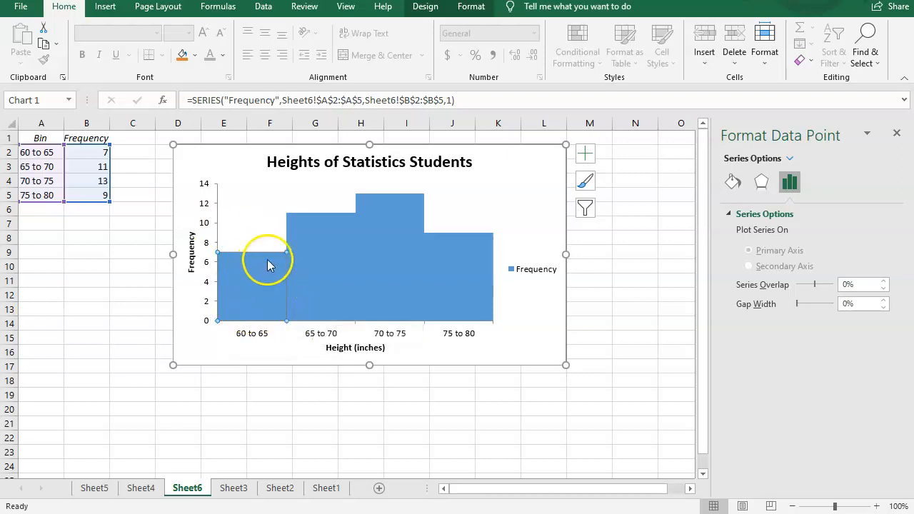
click(370, 439)
click(243, 269)
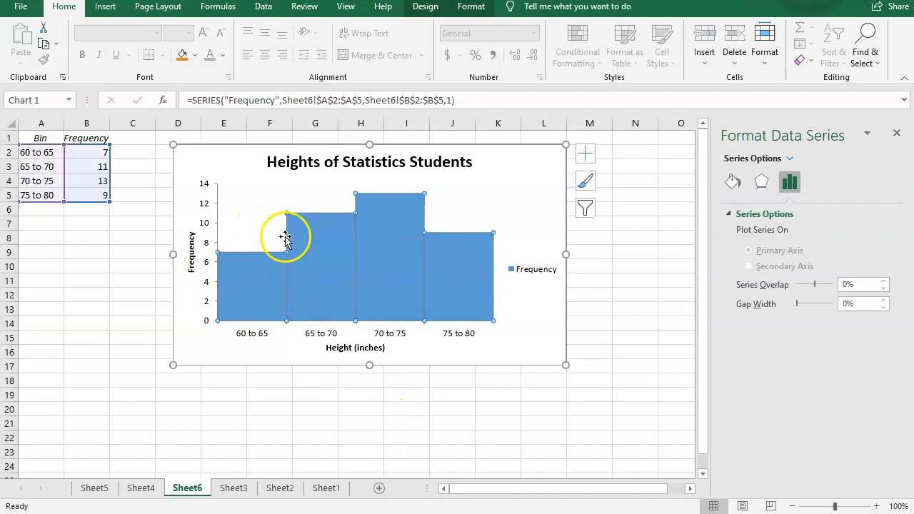
click(261, 271)
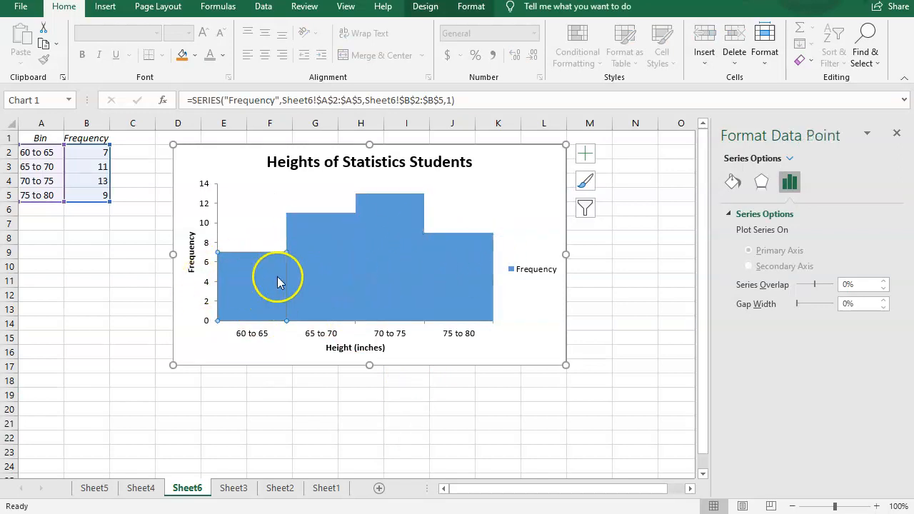
right_click(254, 272)
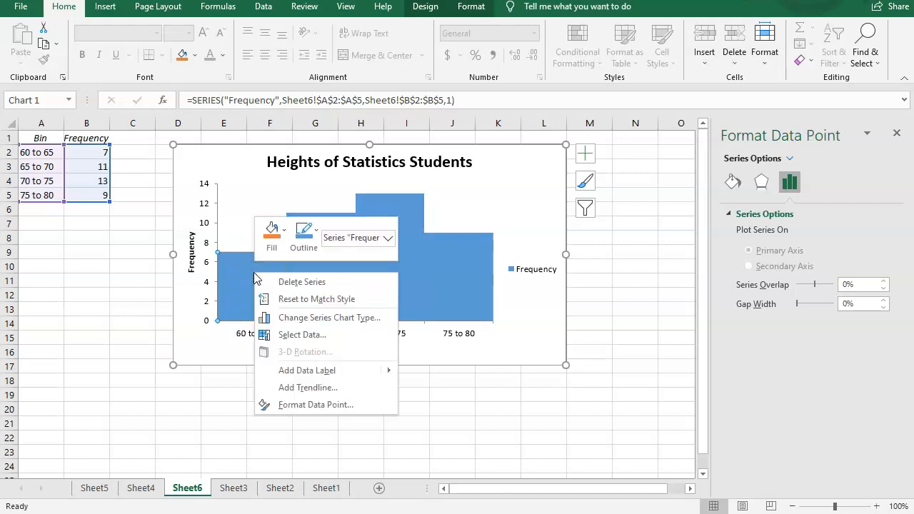
click(285, 232)
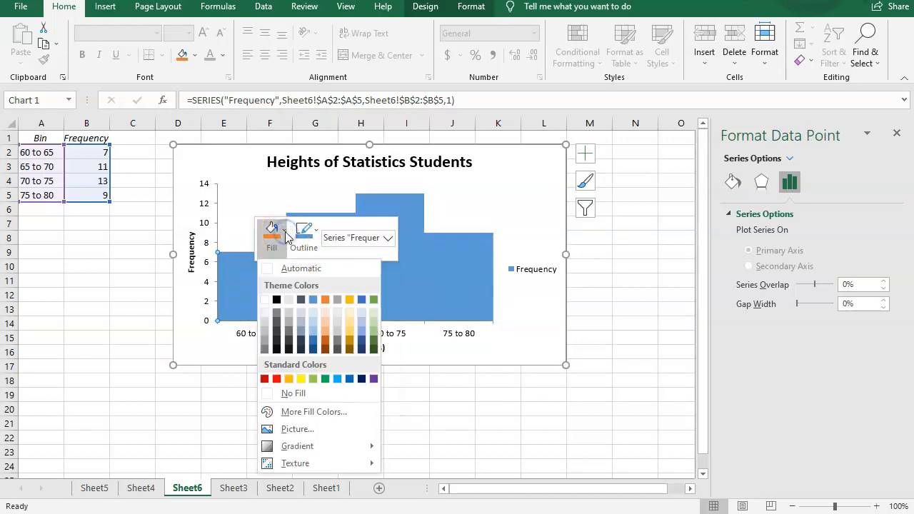
click(304, 429)
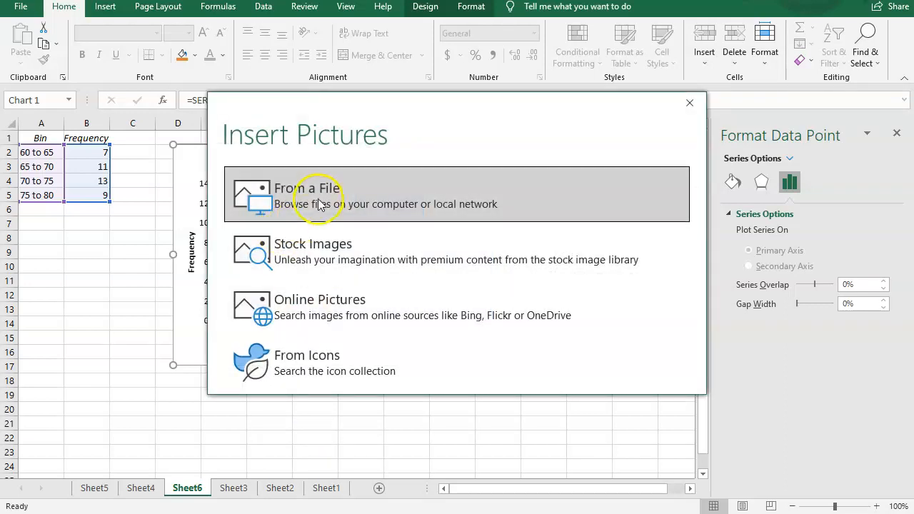
click(259, 303)
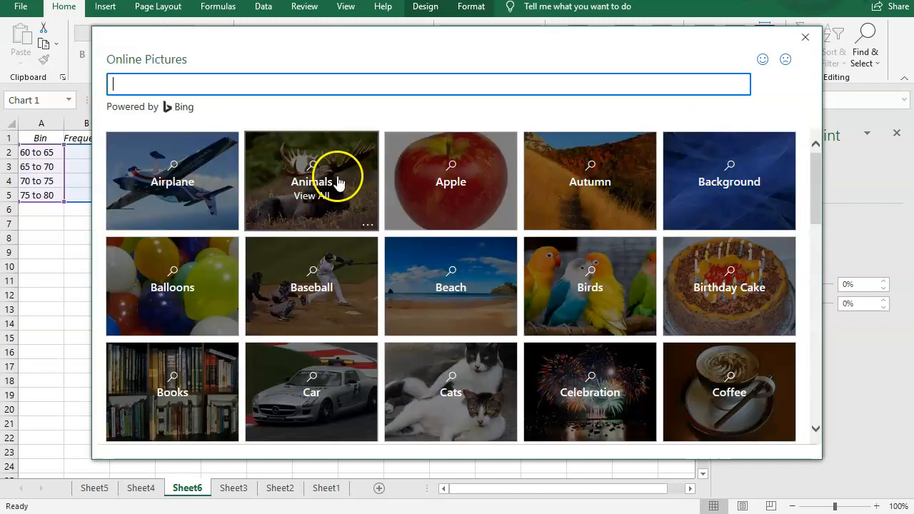
Step: Search the online pictures for ruler
click(213, 81)
text(ru)
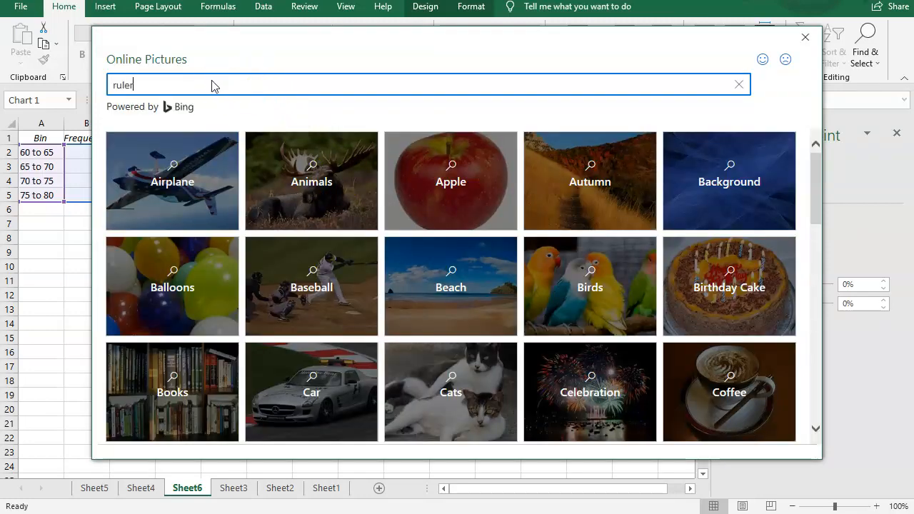
text(ler)
key(Return)
Step: Browse the ruler picture results, then cancel the online picture fill without inserting anything
scroll(536, 309, down, 1)
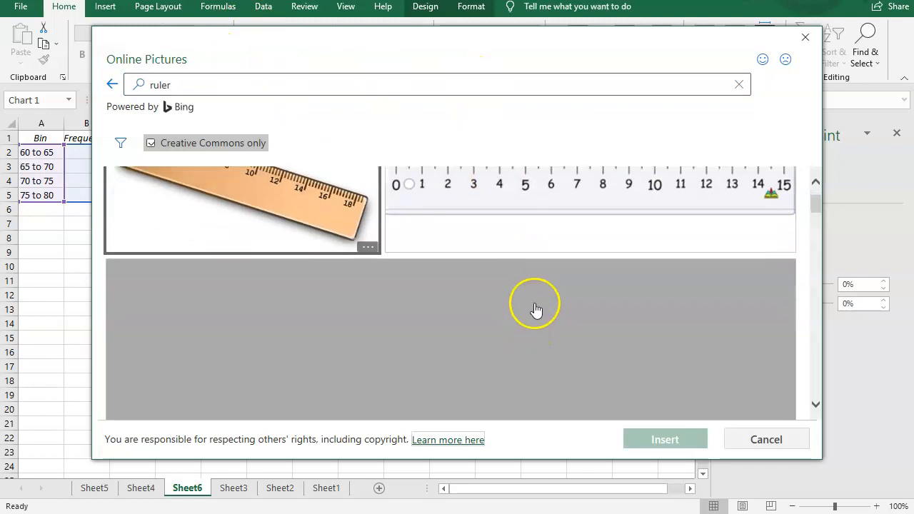
scroll(530, 289, down, 2)
scroll(525, 273, down, 2)
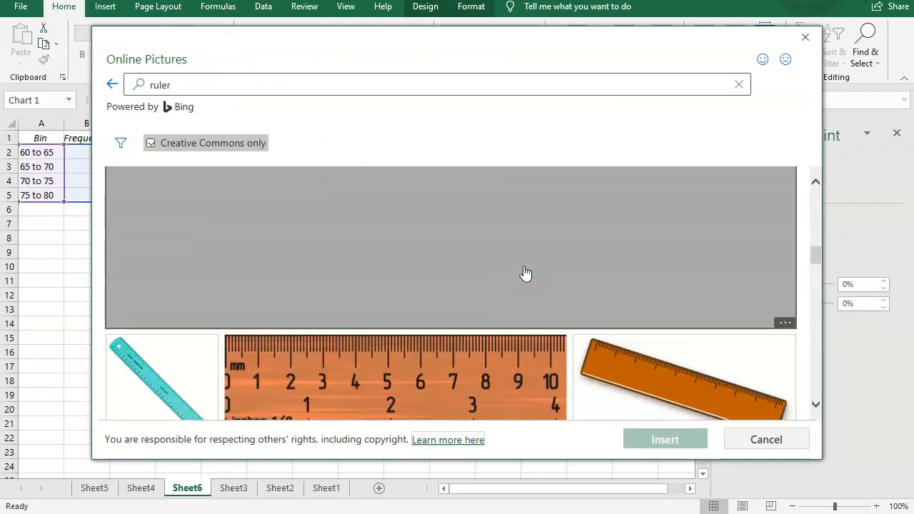
scroll(525, 273, down, 3)
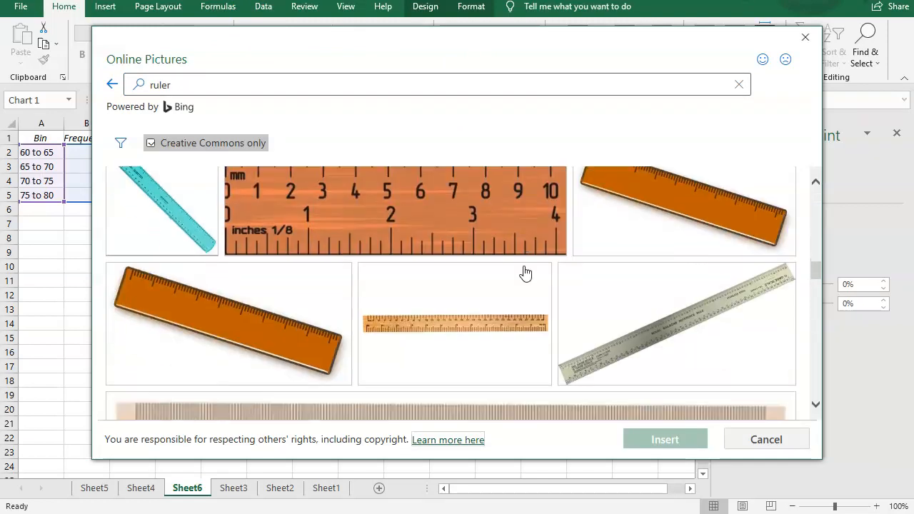
scroll(526, 274, up, 2)
scroll(525, 274, down, 4)
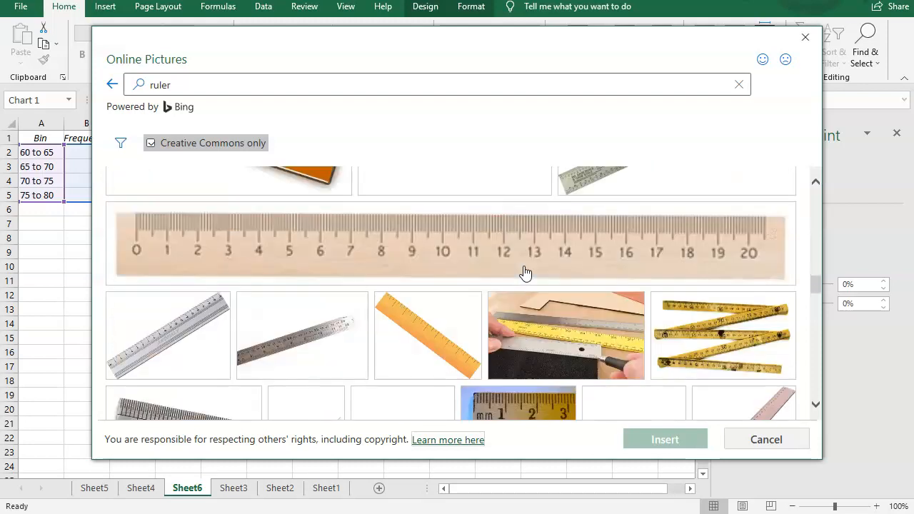
scroll(525, 274, down, 2)
scroll(525, 273, down, 5)
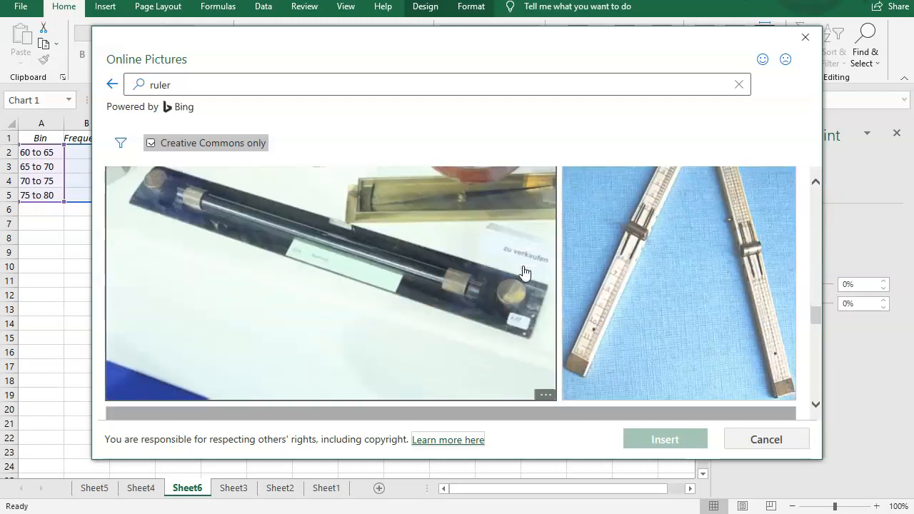
scroll(524, 268, up, 6)
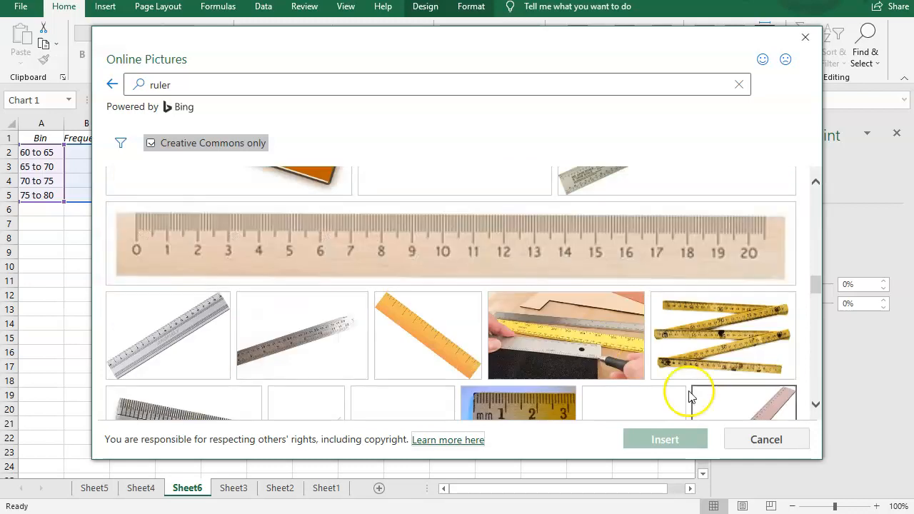
click(745, 442)
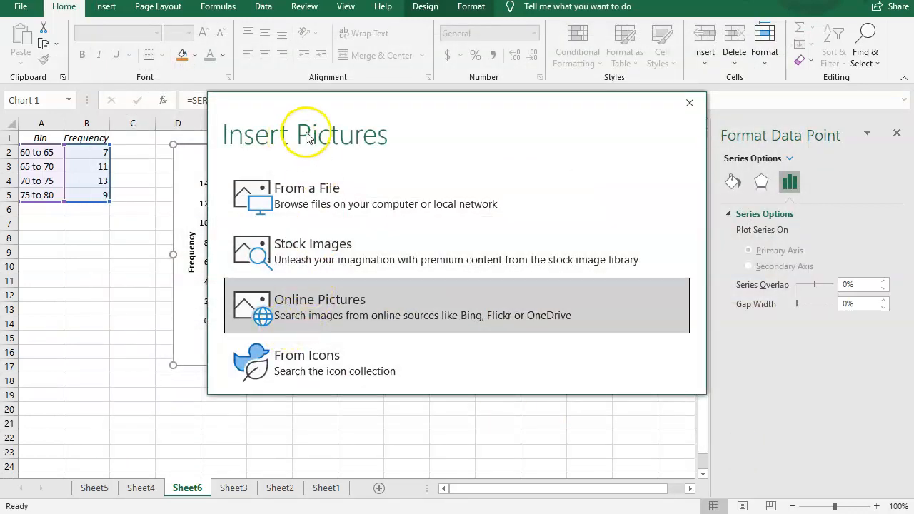
click(687, 104)
Step: Fill the first histogram bar with the Water droplets texture
right_click(240, 289)
click(243, 265)
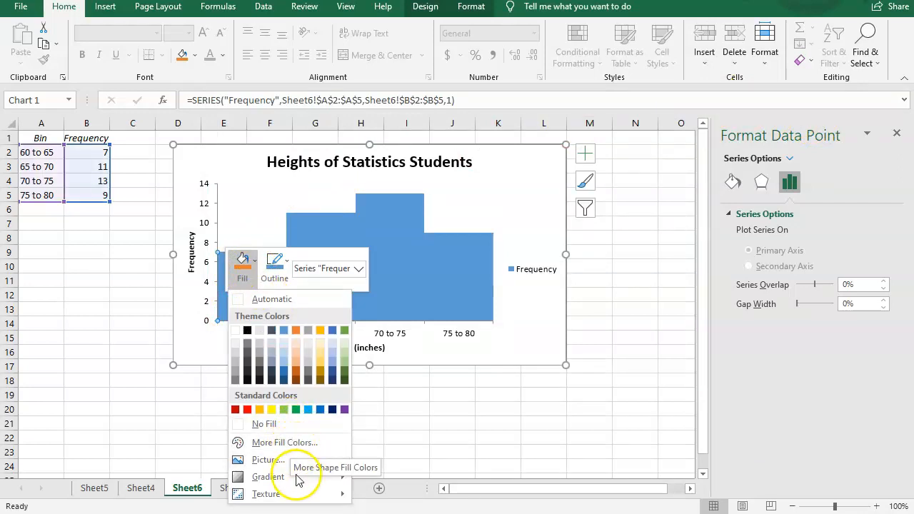
mouse_move(279, 481)
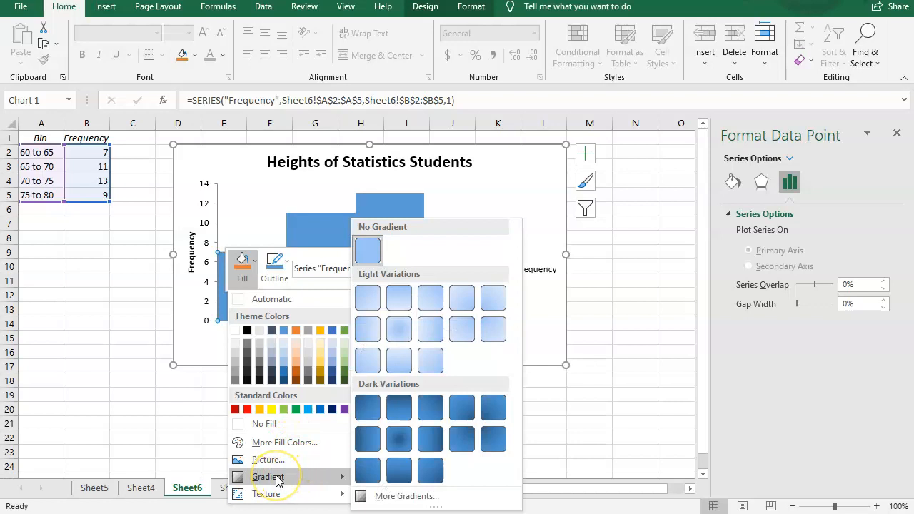
click(331, 498)
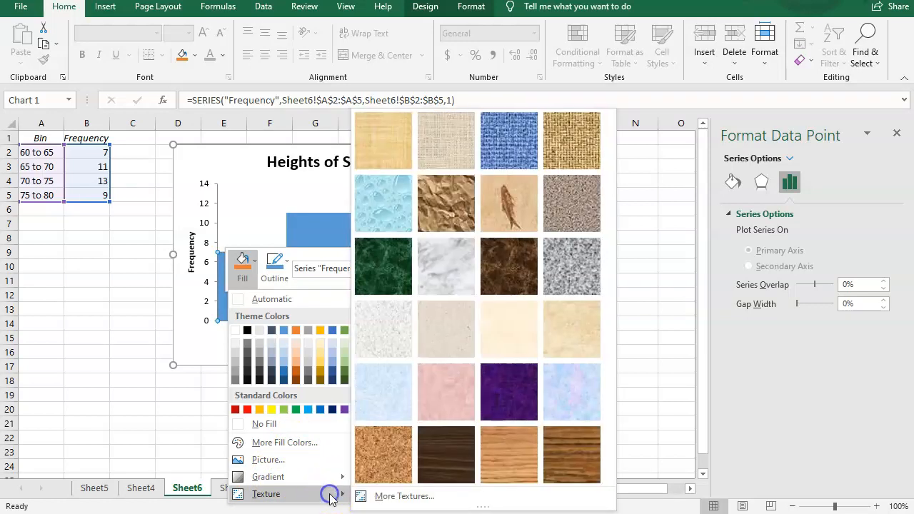
click(382, 200)
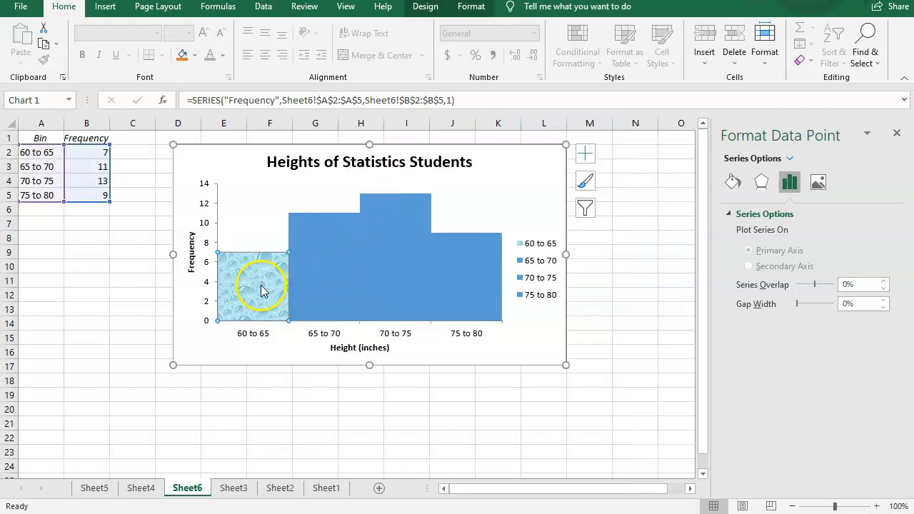
Step: Fill the second histogram bar with a light blue texture
right_click(342, 261)
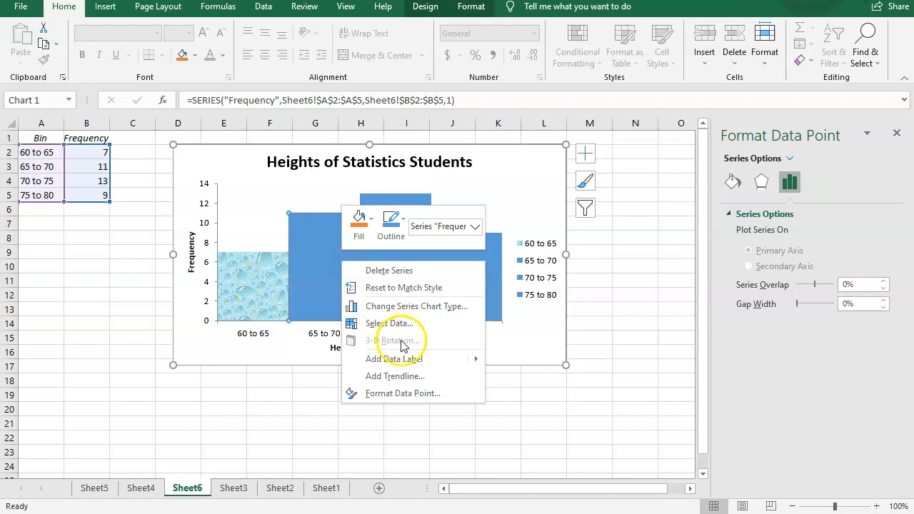
click(360, 222)
mouse_move(403, 451)
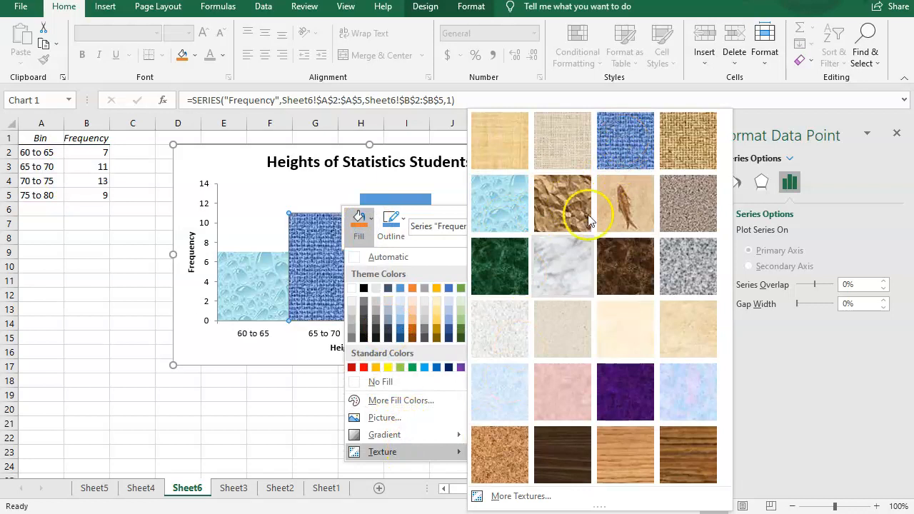
click(502, 402)
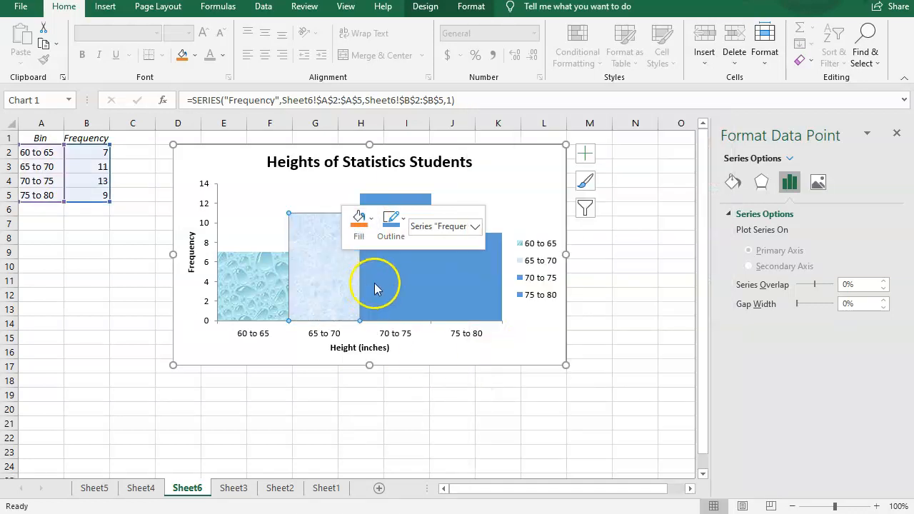
Step: Fill the third histogram bar with the Water droplets texture and deselect the chart
click(376, 284)
right_click(380, 286)
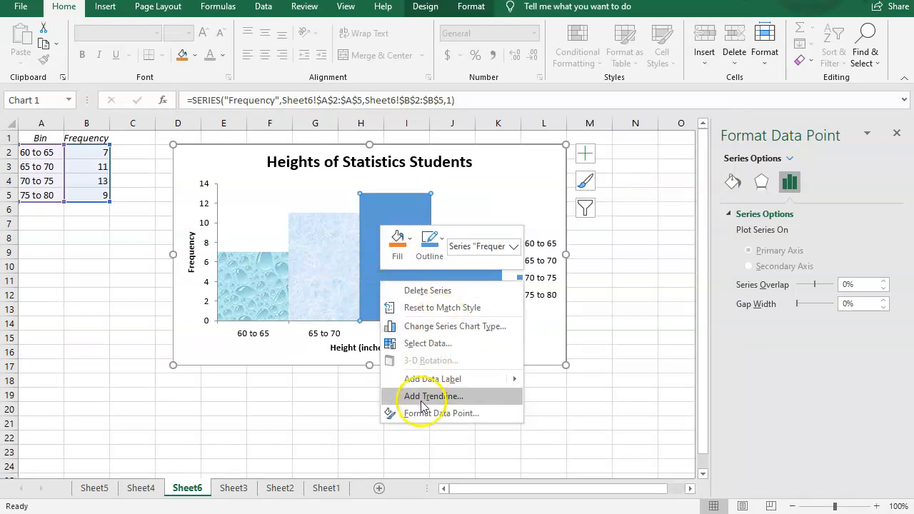
click(400, 242)
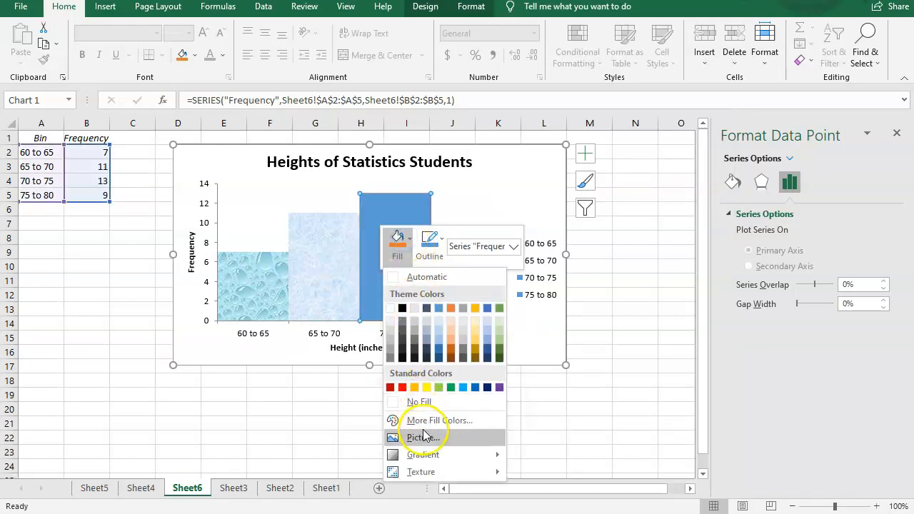
click(430, 472)
click(535, 204)
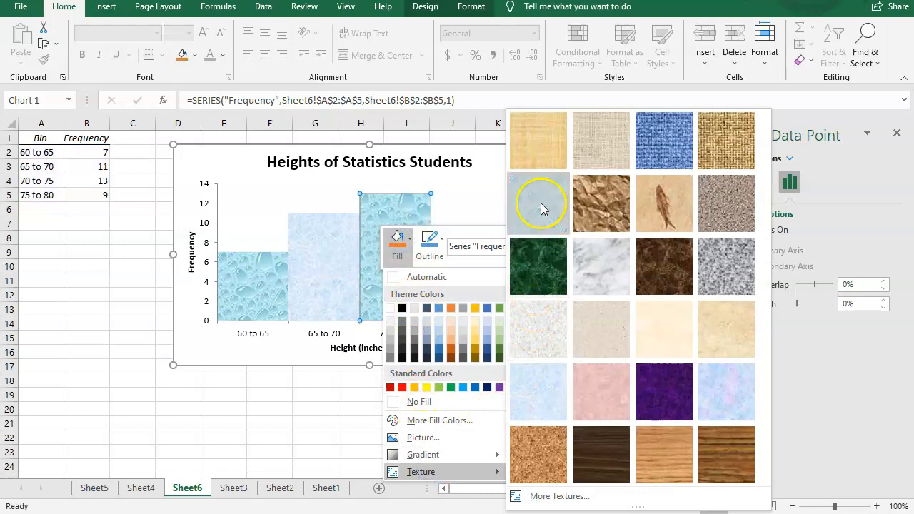
click(73, 308)
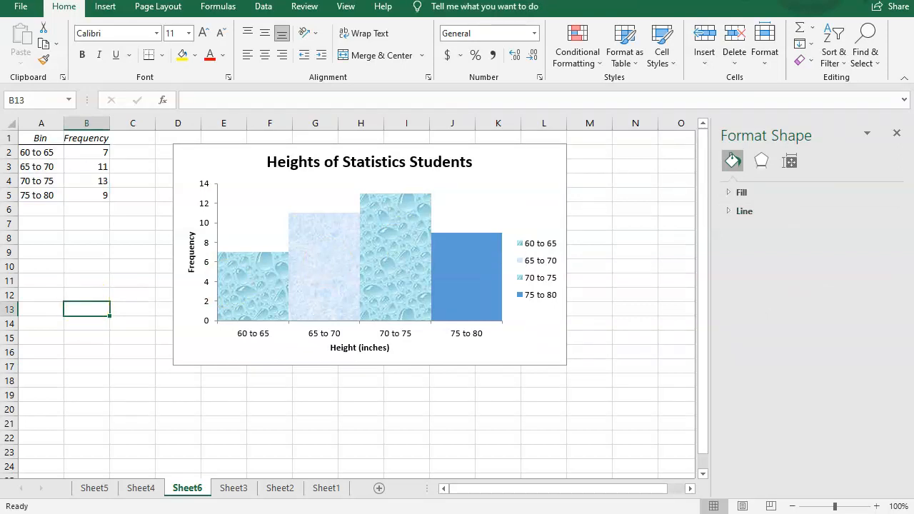
Step: Flip through the workbook's sheets to review the earlier data tables and histograms
mouse_move(386, 294)
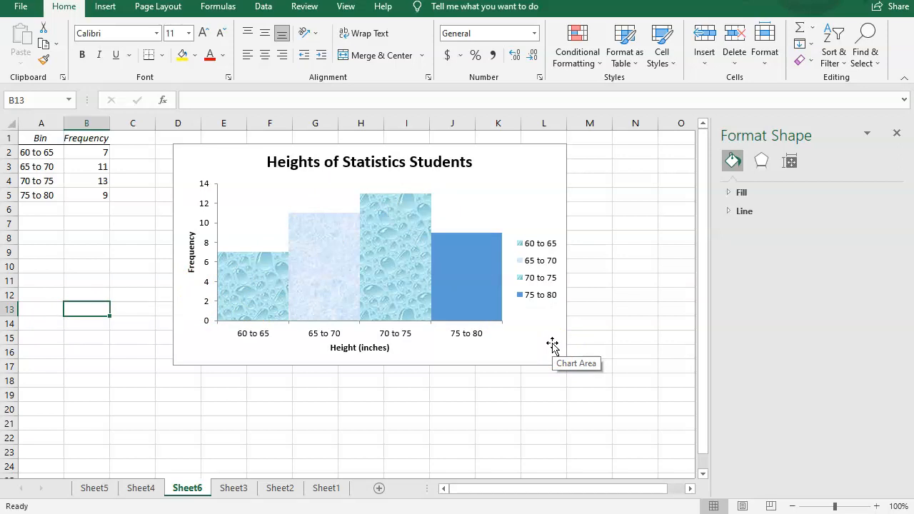
click(327, 431)
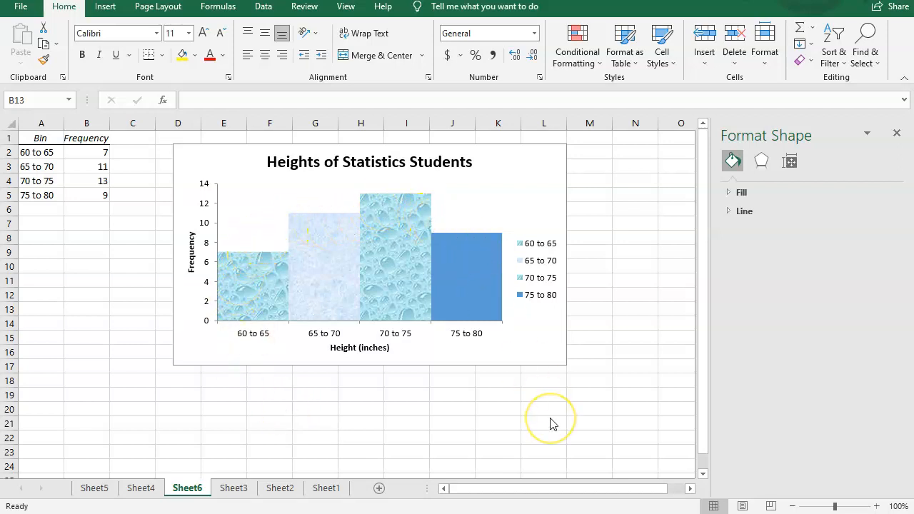
click(213, 390)
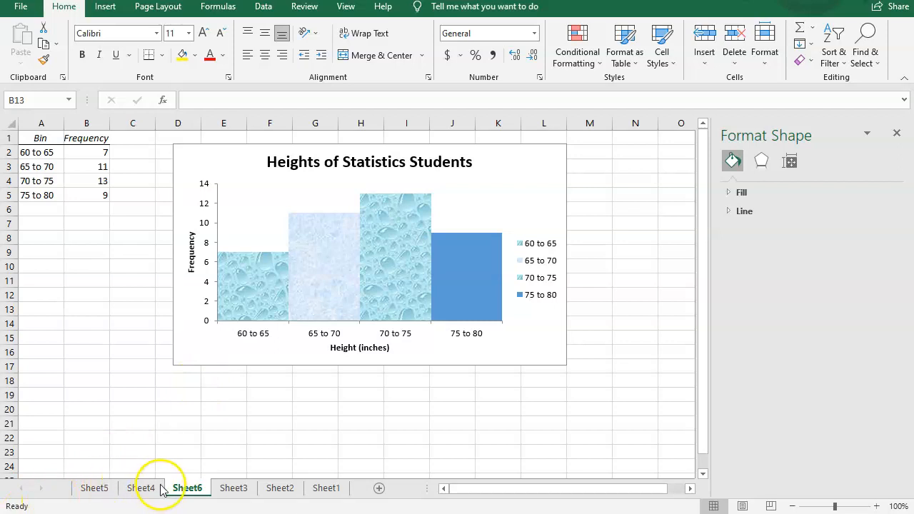
click(230, 490)
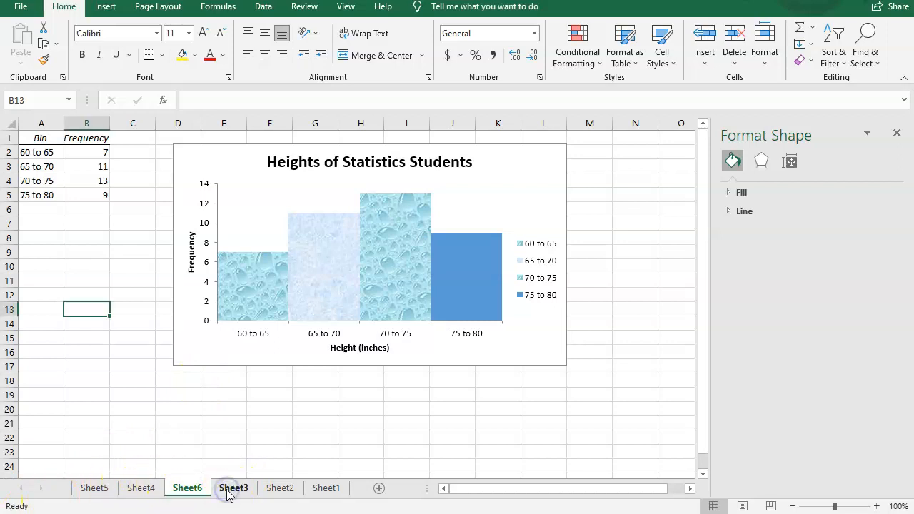
click(137, 490)
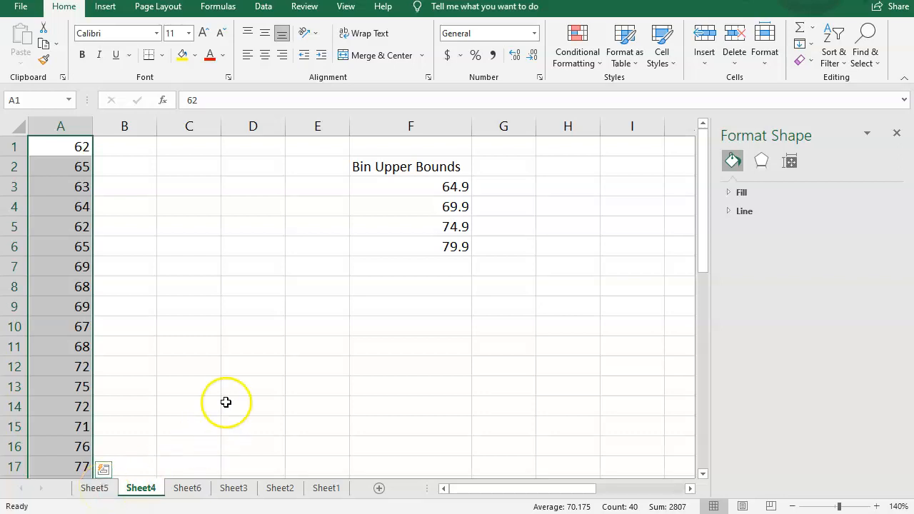
click(323, 489)
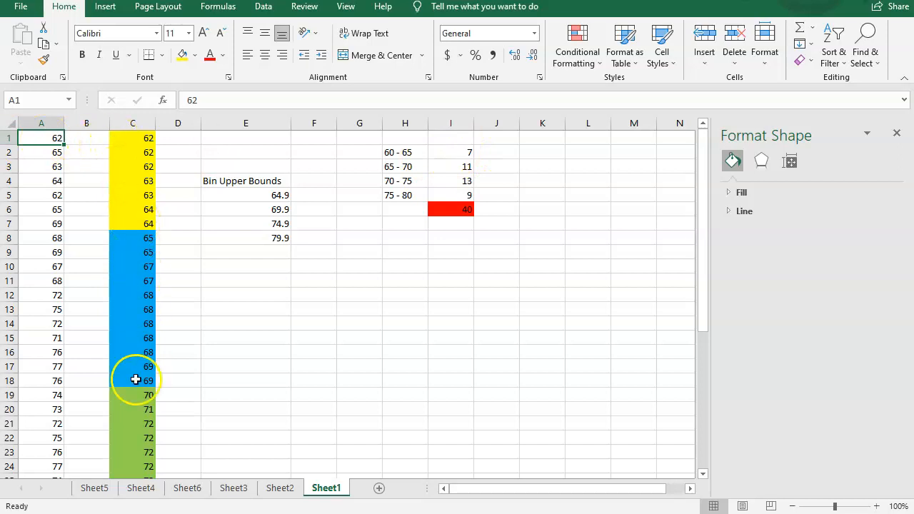
click(280, 488)
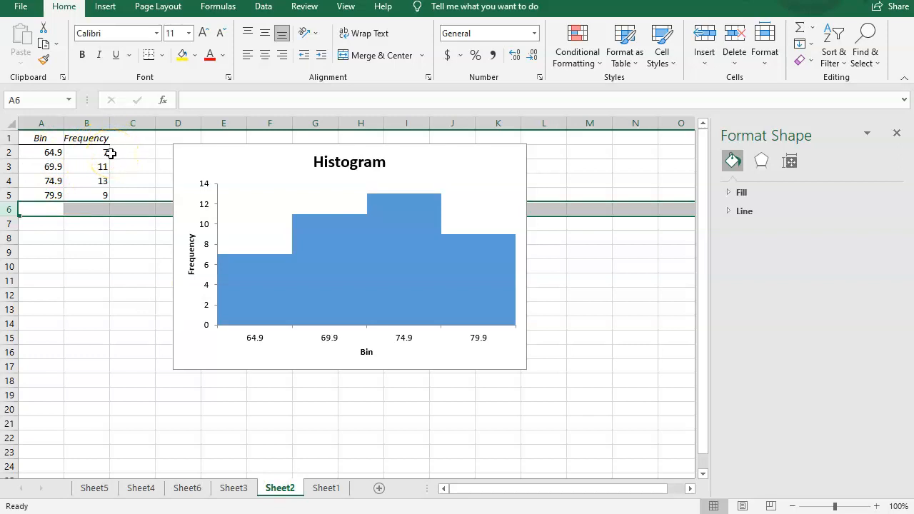
click(232, 491)
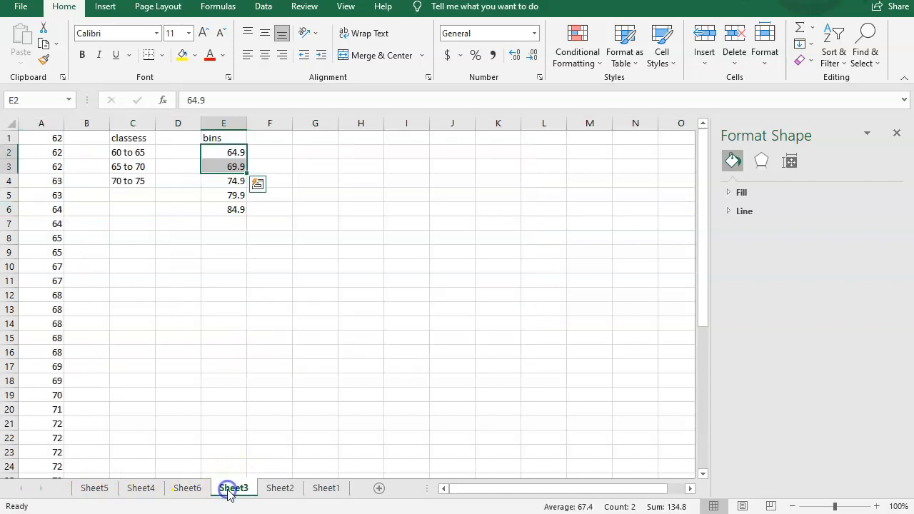
click(171, 490)
click(140, 490)
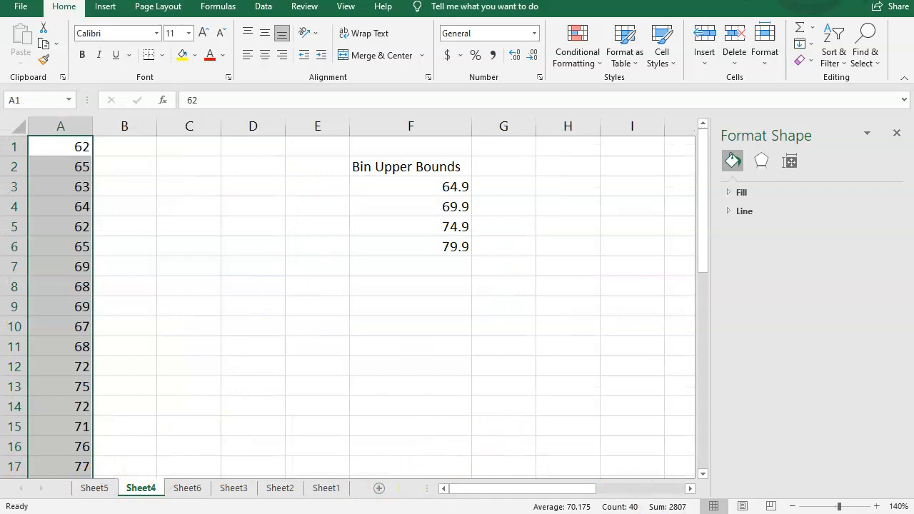
Step: Close the format pane and open the Analysis ToolPak's Histogram tool on Sheet4
click(898, 133)
click(791, 506)
click(791, 506)
click(791, 506)
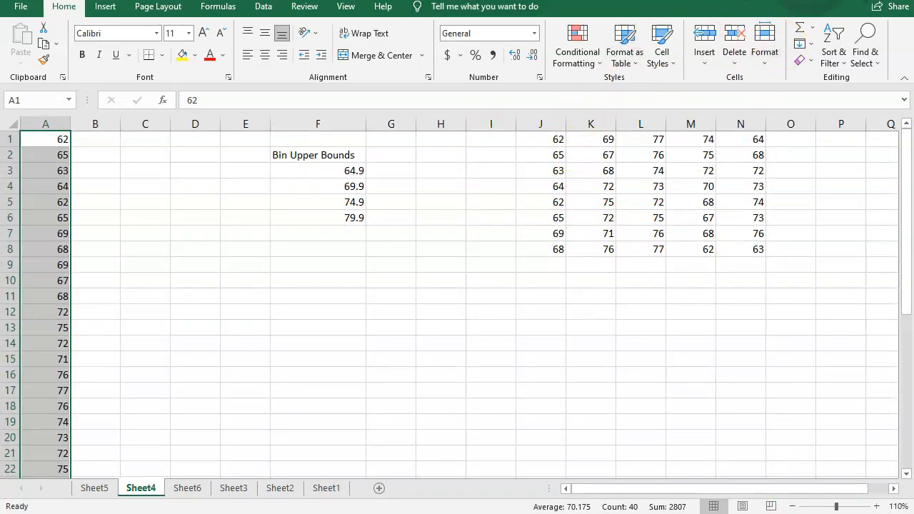
click(264, 9)
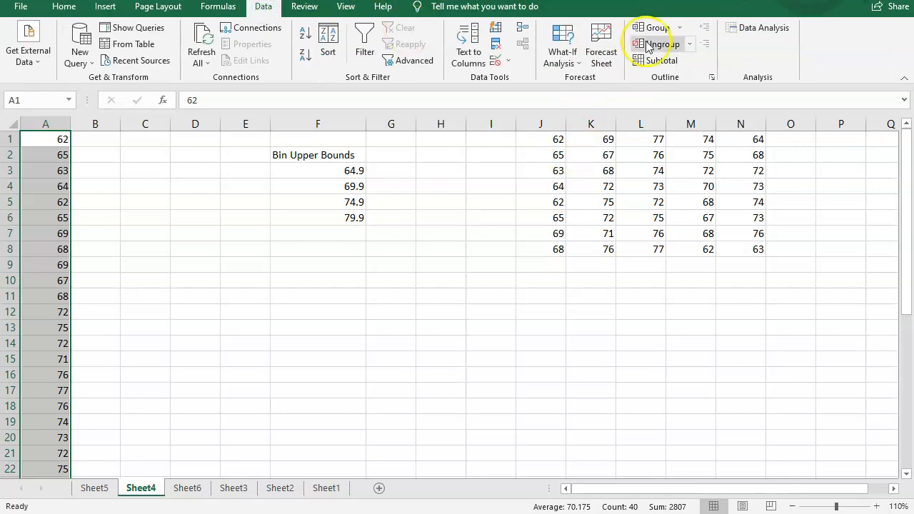
click(743, 27)
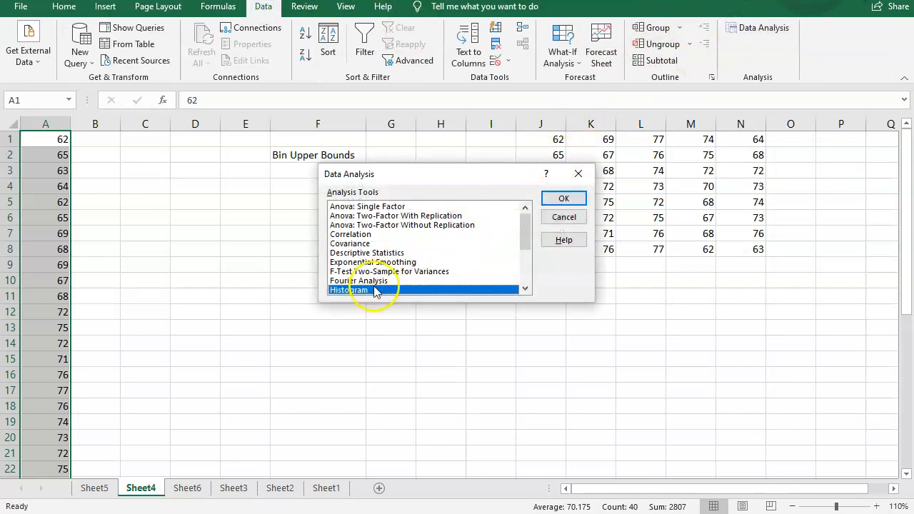
click(564, 199)
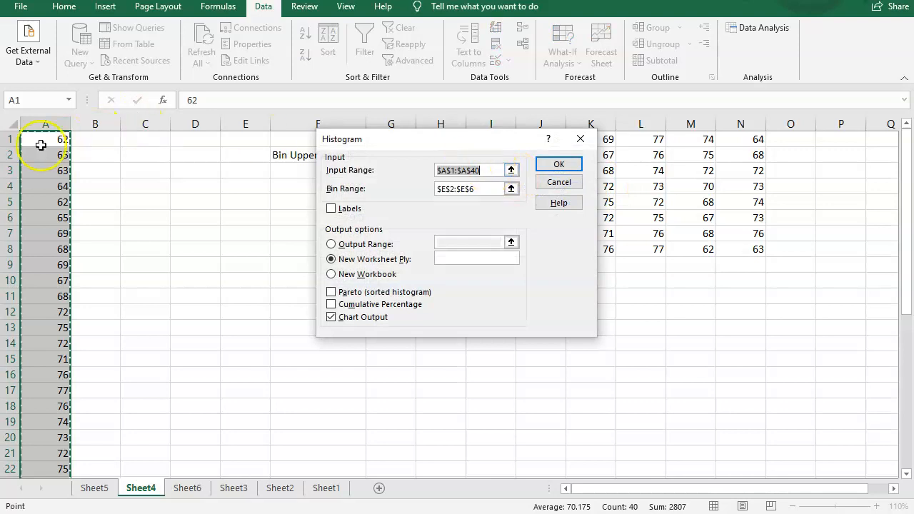
Step: Set the histogram input range to J1:N8 and try to run the tool
key(BackSpace)
drag(454, 136, 306, 153)
click(546, 143)
drag(546, 144, 729, 250)
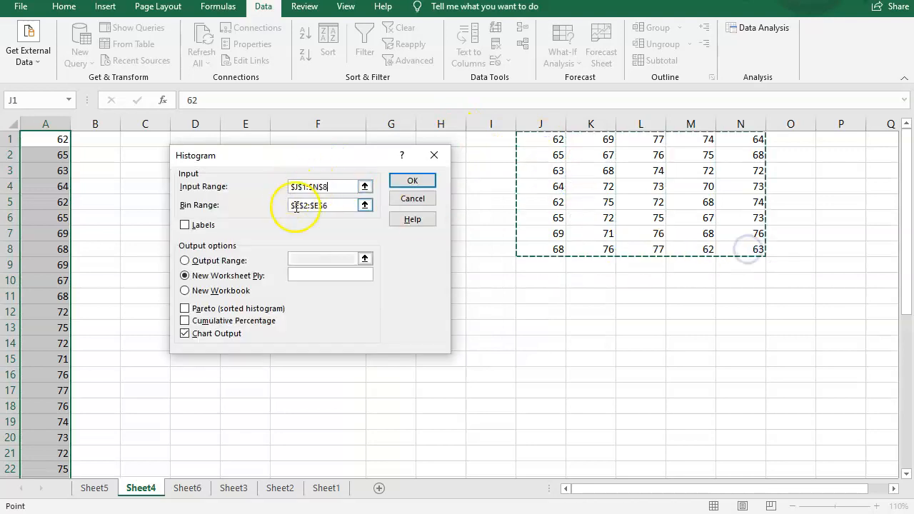
drag(302, 158, 295, 243)
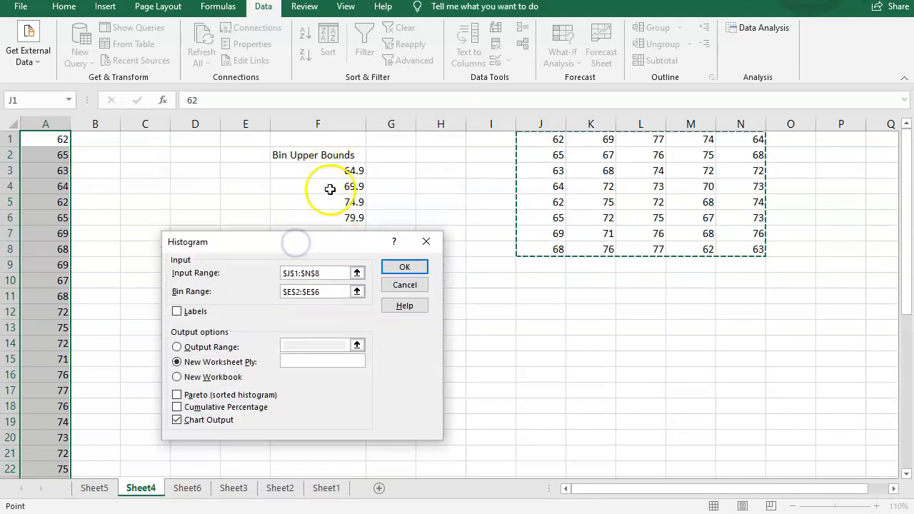
click(403, 269)
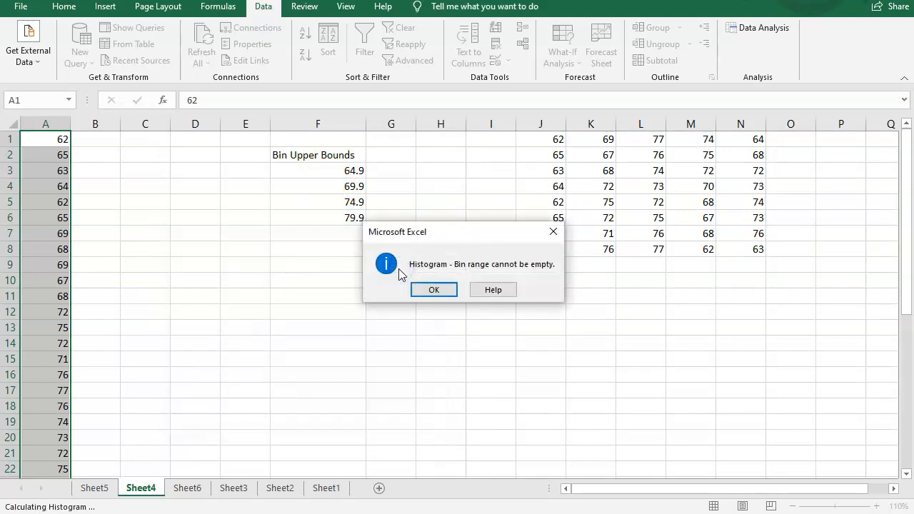
click(433, 290)
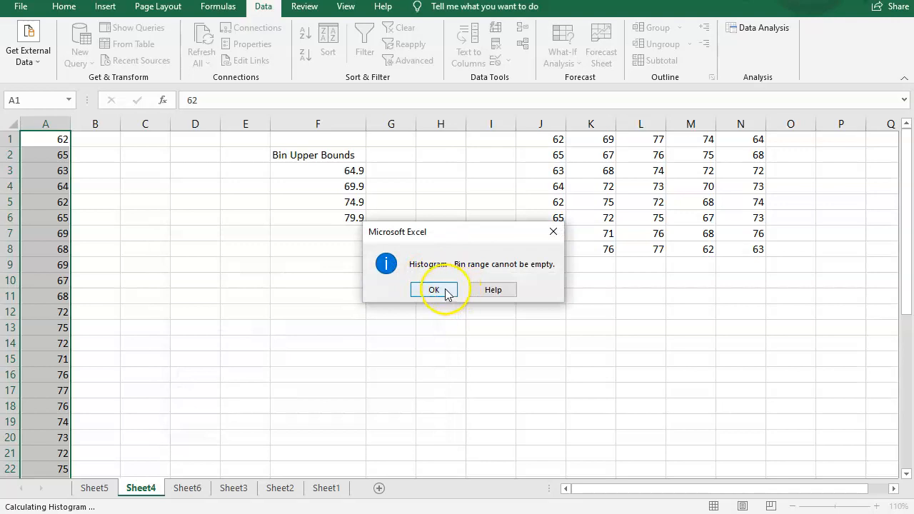
Step: Set the bin range to F3:F6 and run the histogram with chart output to a new worksheet
click(336, 293)
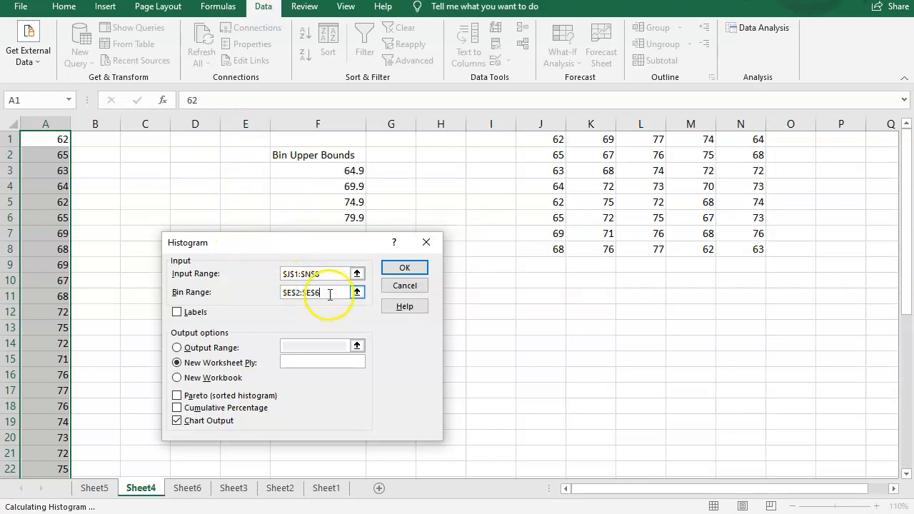
key(BackSpace)
key(BackSpace)
key(BackSpace)
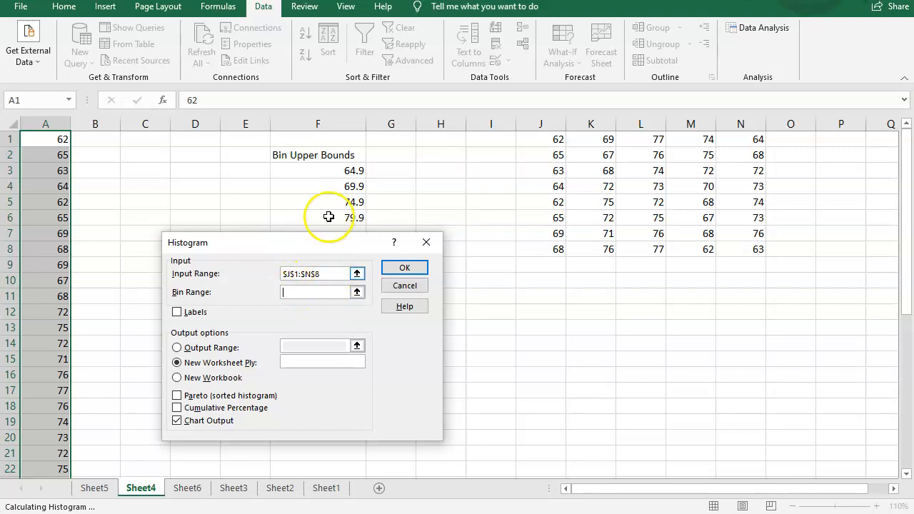
mouse_move(343, 170)
mouse_down()
mouse_move(342, 238)
mouse_move(338, 228)
mouse_up()
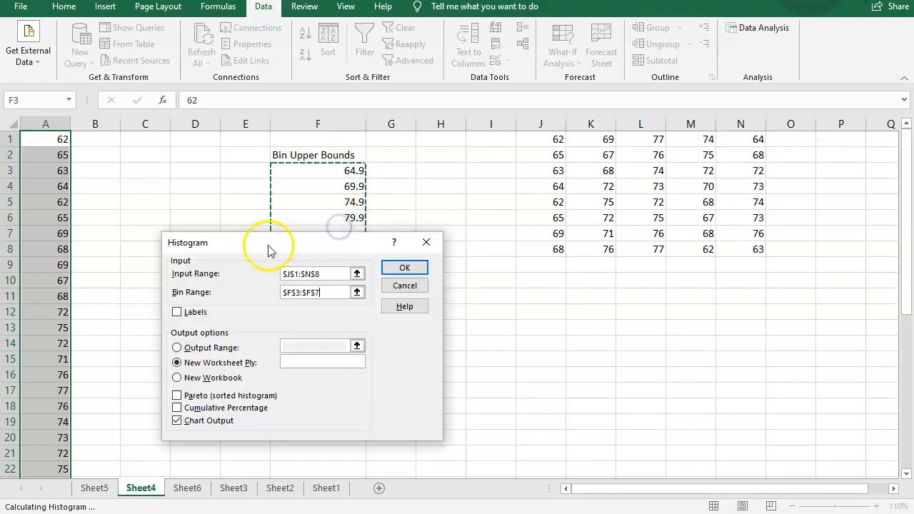
click(328, 348)
drag(325, 346, 277, 347)
key(Delete)
drag(351, 171, 354, 219)
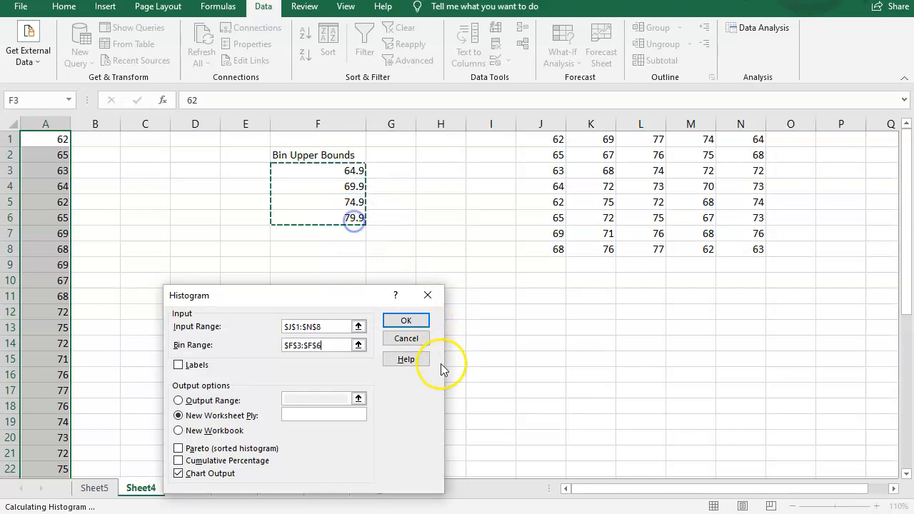
click(406, 321)
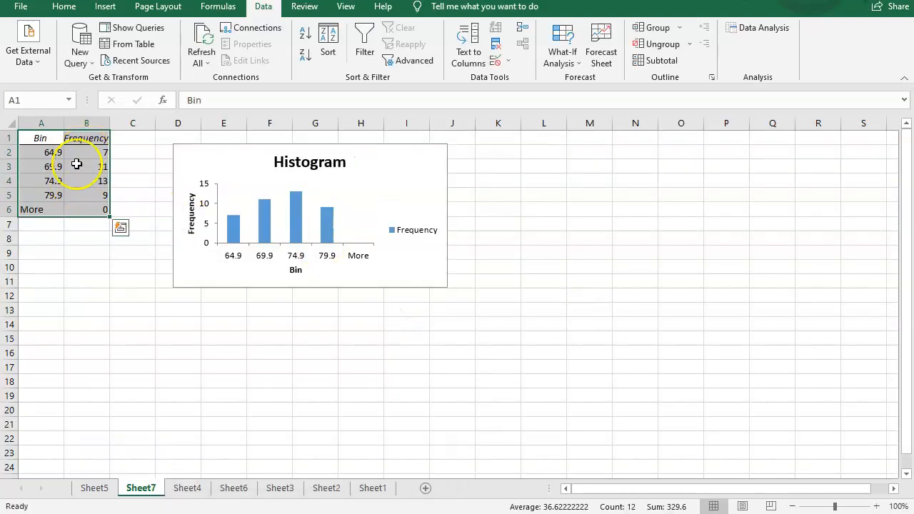